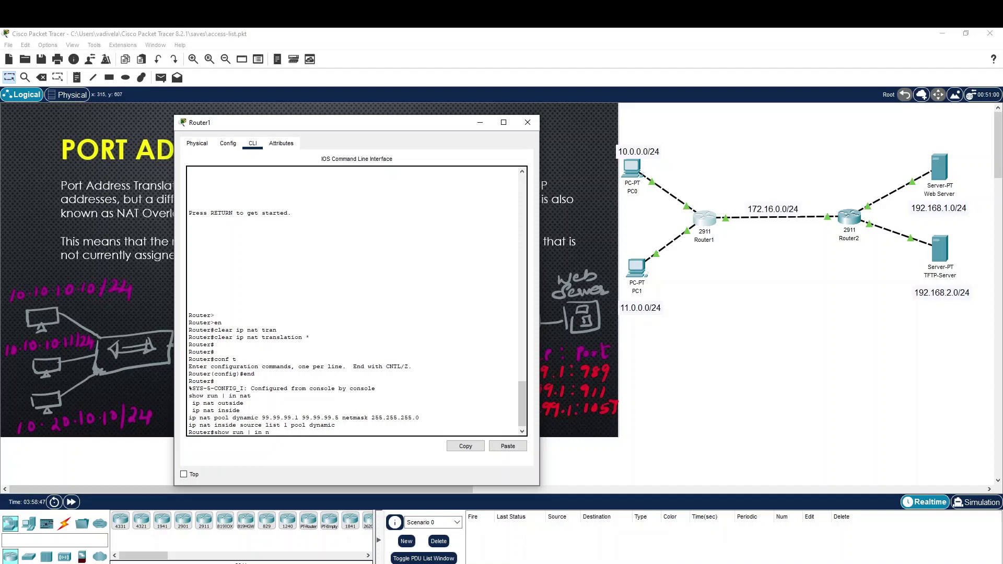
# Step: Clear the partly entered show command on Router1 and enter global configuration mode with conf t
pyautogui.press('BackSpace')
pyautogui.press('BackSpace')
pyautogui.press('BackSpace')
pyautogui.press('BackSpace')
pyautogui.press('BackSpace')
pyautogui.press('BackSpace')
pyautogui.press('BackSpace')
pyautogui.press('BackSpace')
pyautogui.press('BackSpace')
pyautogui.write('conf t')
pyautogui.press('Return')
# Step: Remove the dynamic NAT rule by negating the copied line: no ip nat inside source list 1 pool dynamic
pyautogui.write('no')
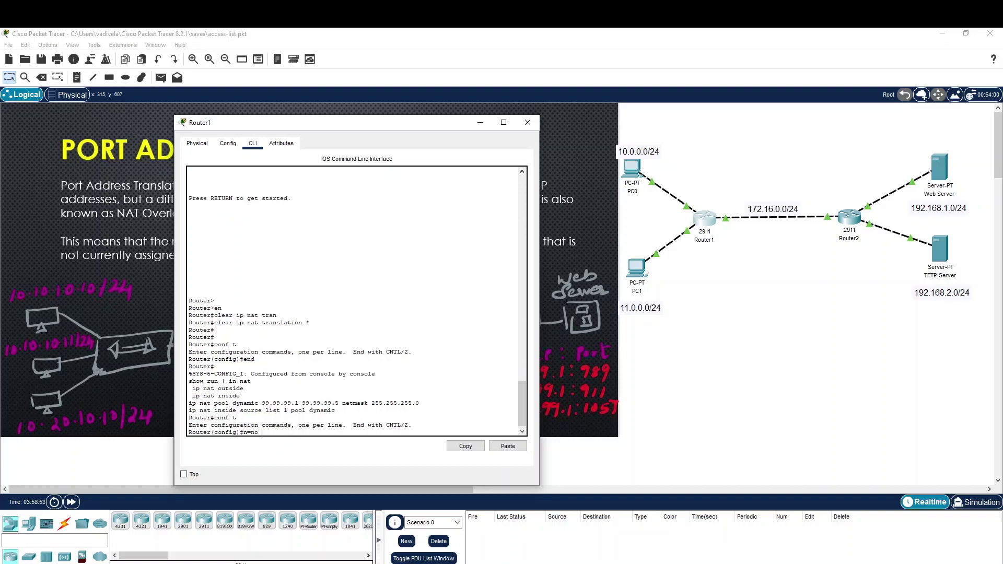
pyautogui.moveTo(335, 411); pyautogui.dragTo(188, 410)
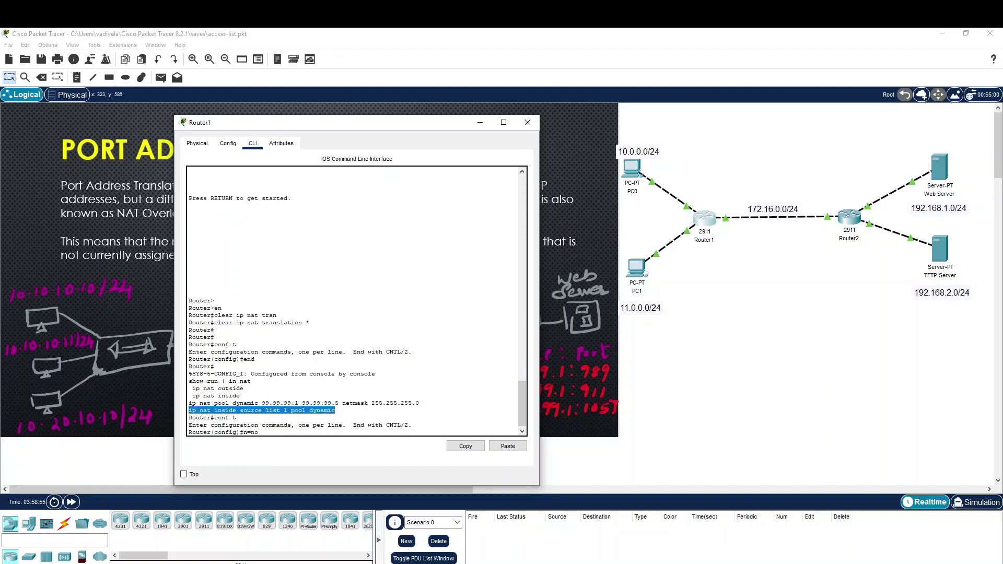
pyautogui.rightClick(208, 411)
pyautogui.click(228, 419)
pyautogui.click(244, 390)
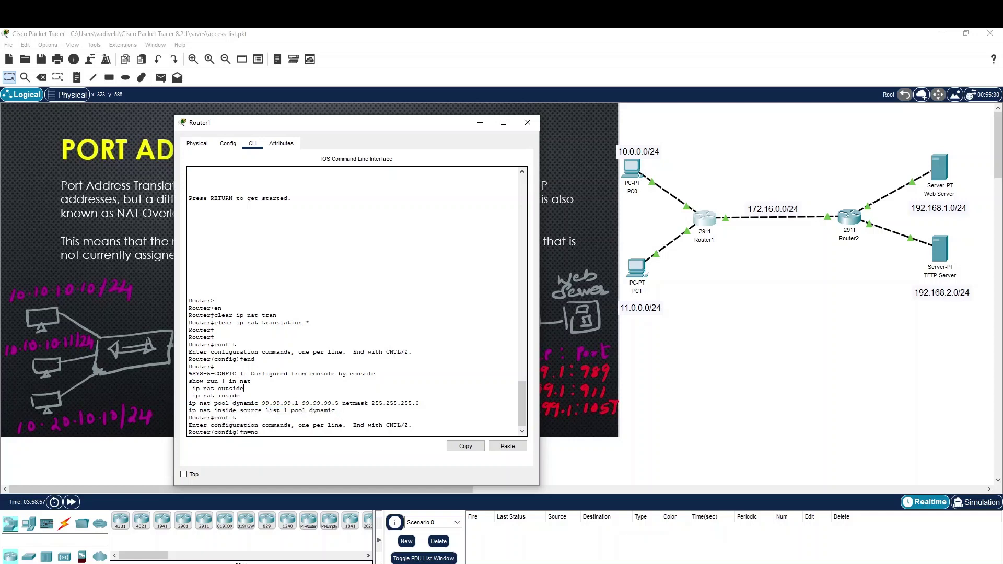
pyautogui.rightClick(317, 355)
pyautogui.click(339, 373)
pyautogui.press('Return')
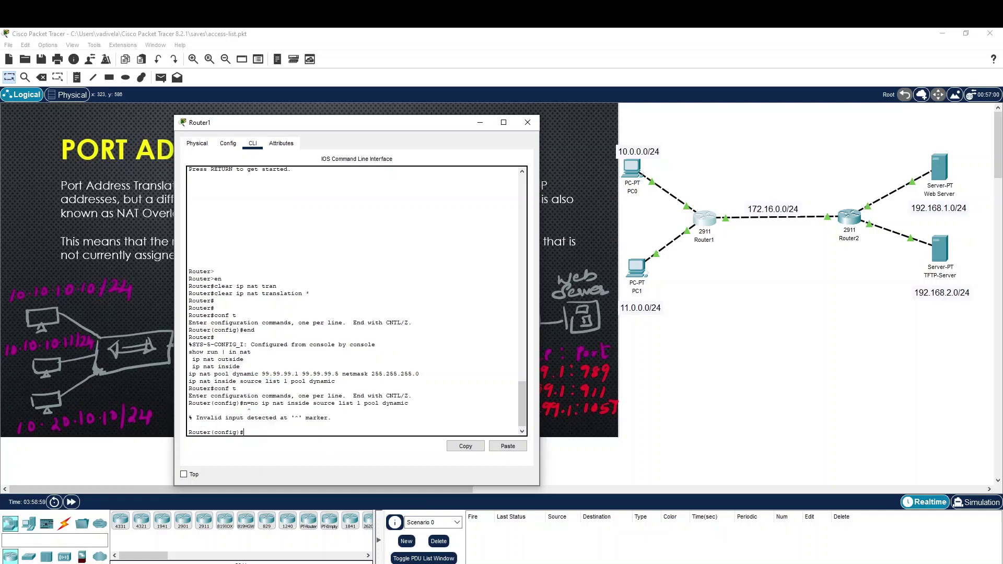
pyautogui.write('no')
pyautogui.rightClick(401, 302)
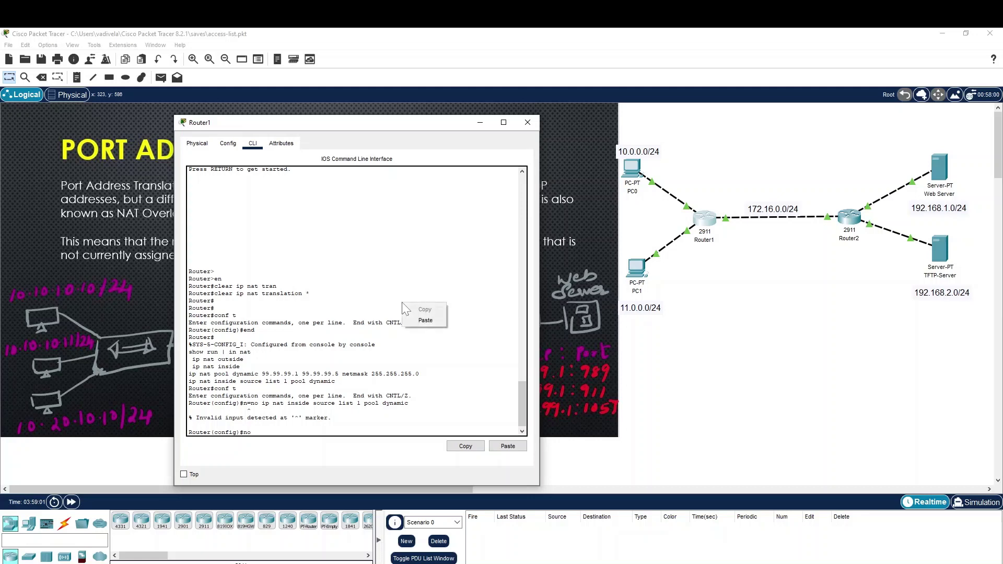
pyautogui.click(421, 320)
pyautogui.press('Return')
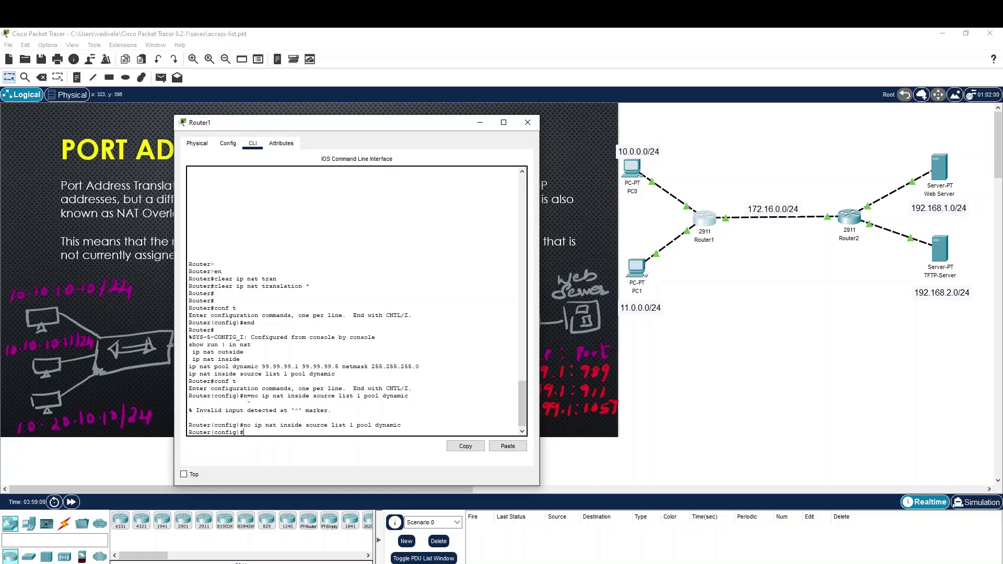
pyautogui.moveTo(189, 366); pyautogui.dragTo(419, 366)
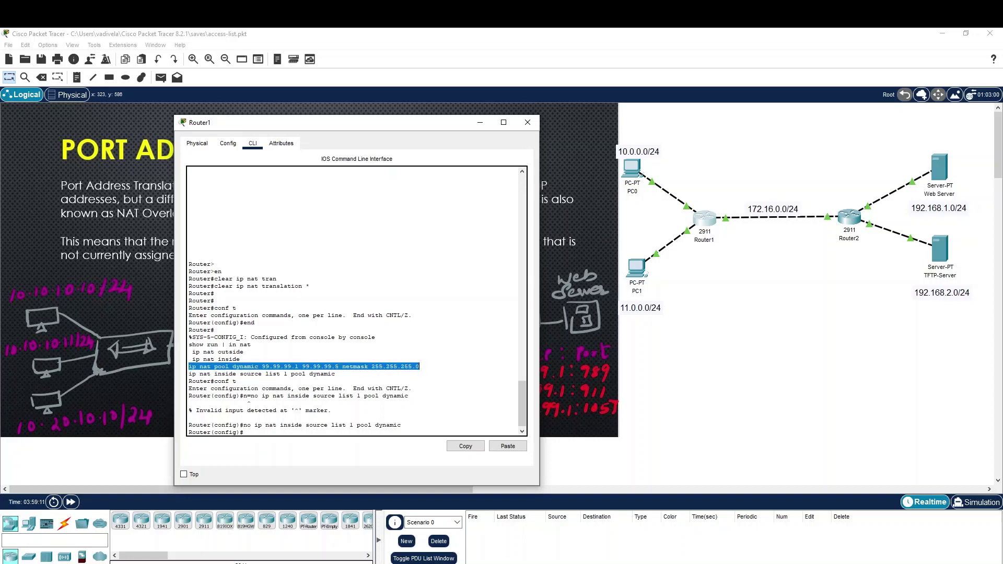
pyautogui.click(243, 432)
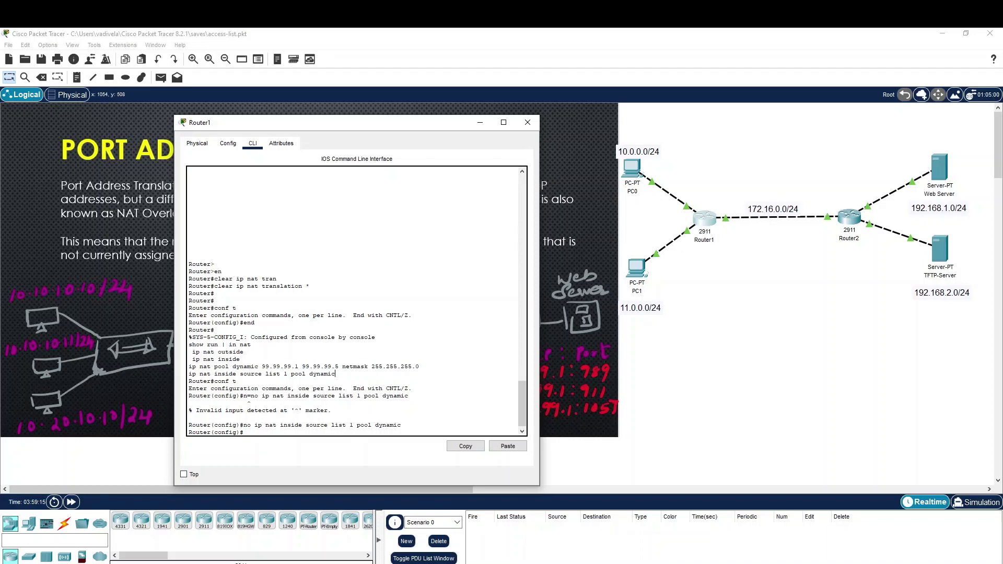
pyautogui.moveTo(188, 374); pyautogui.dragTo(236, 380)
pyautogui.hotkey('ctrl', 'c')
pyautogui.moveTo(336, 373); pyautogui.dragTo(188, 373)
pyautogui.hotkey('ctrl', 'c')
pyautogui.press('Return')
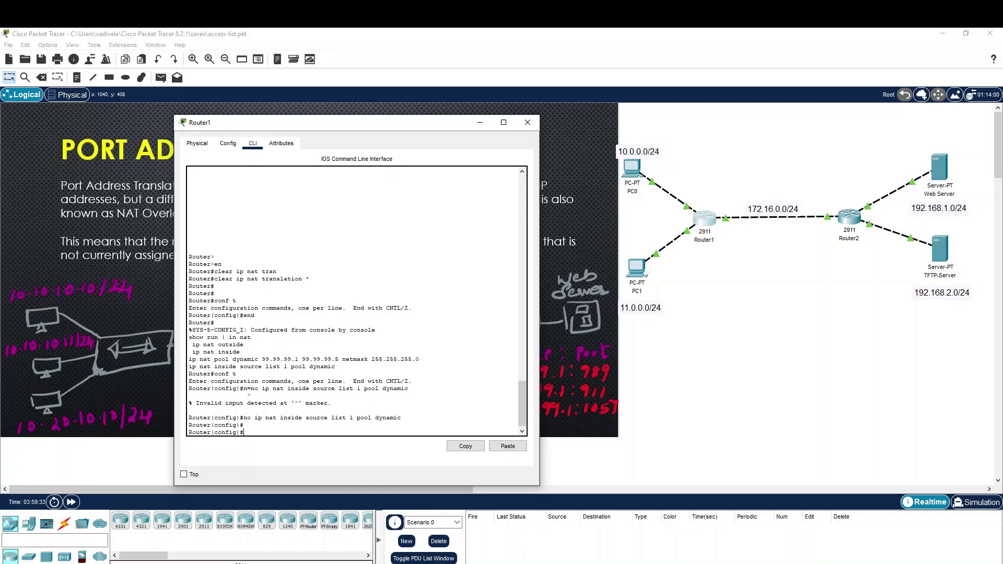
# Step: Add a permit entry for network 11.0.0.0 with wildcard 0.0.0.255 to access-list 1
pyautogui.write('ac')
pyautogui.press('Tab')
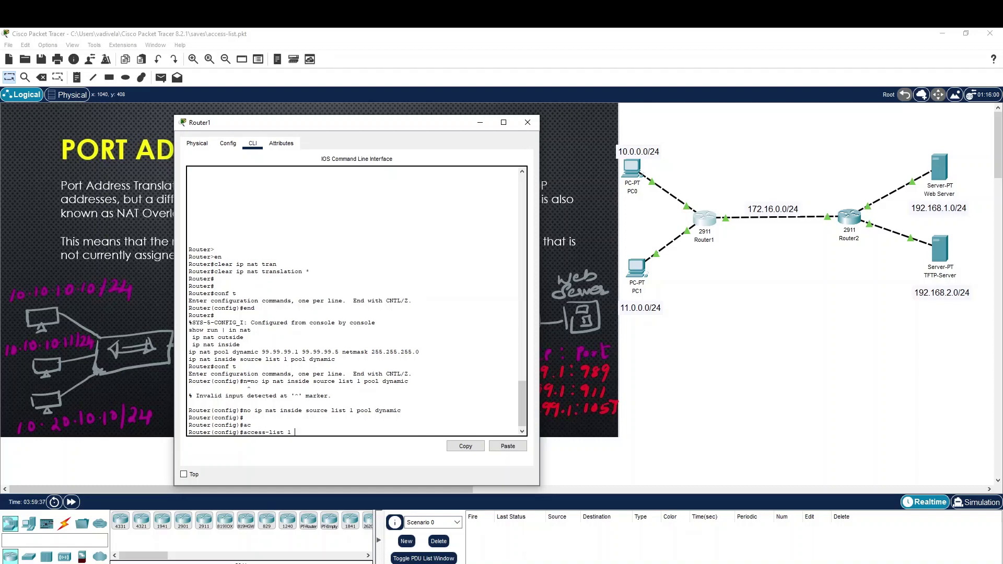
pyautogui.write('1 per')
pyautogui.press('Tab')
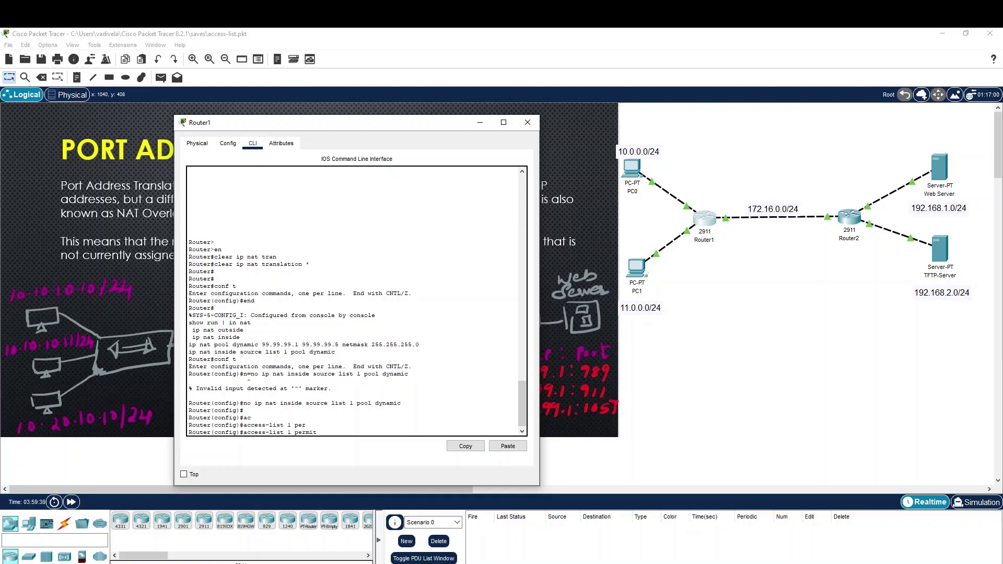
pyautogui.write('11.0.0.0 0.0.0.255')
pyautogui.press('Return')
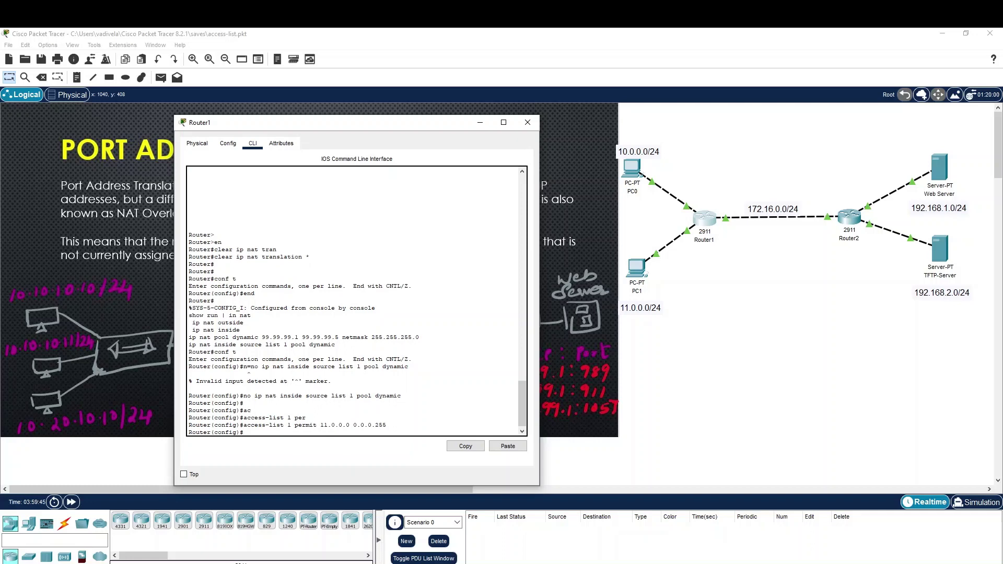
pyautogui.press('Return')
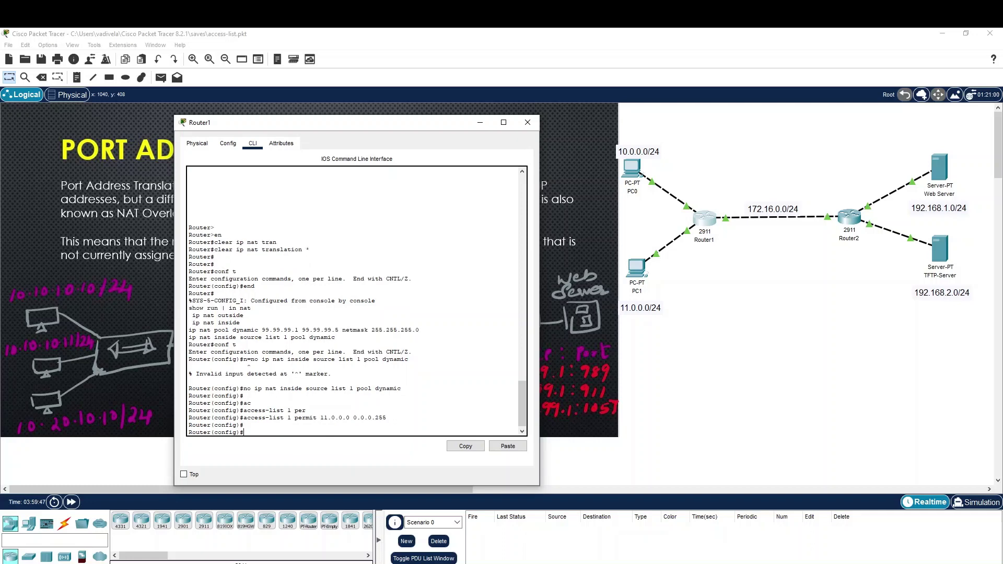
# Step: Leave configuration mode and display the router's access lists with show ip ac
pyautogui.write('end')
pyautogui.press('Return')
pyautogui.write('show ip ac')
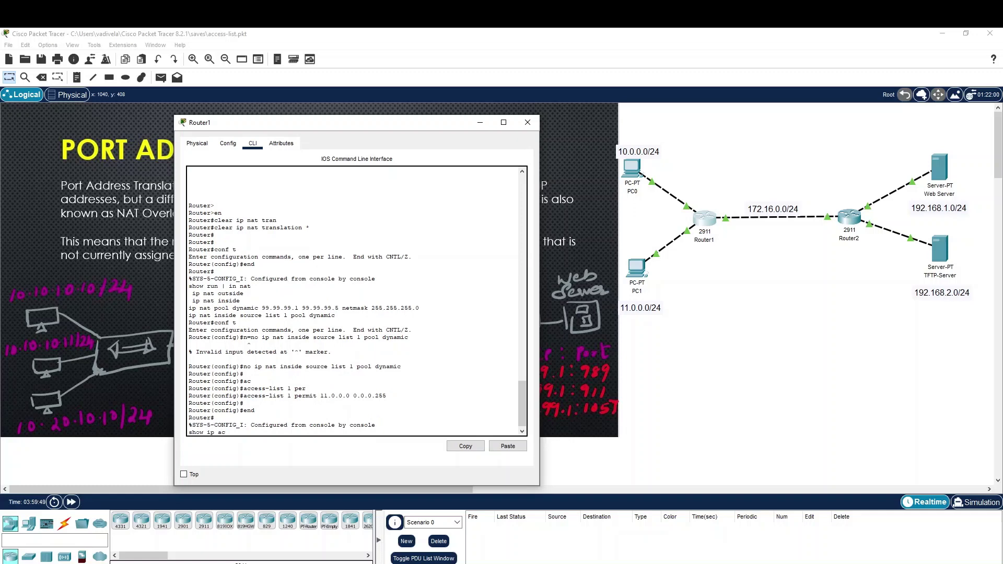
pyautogui.press('Return')
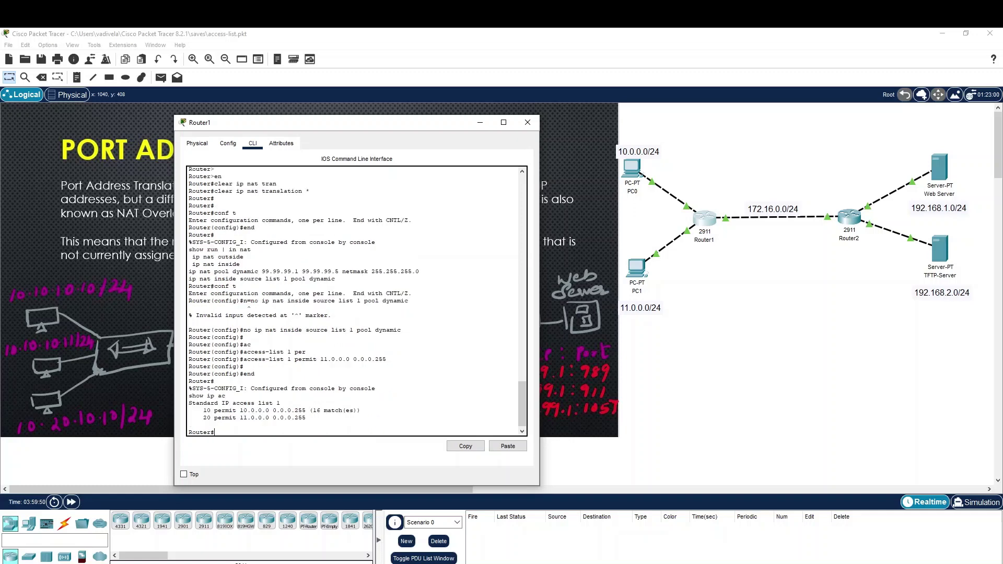
# Step: Re-enter global configuration mode and build the NAT command up to ip nat inside source list 1
pyautogui.write('conf t')
pyautogui.press('Return')
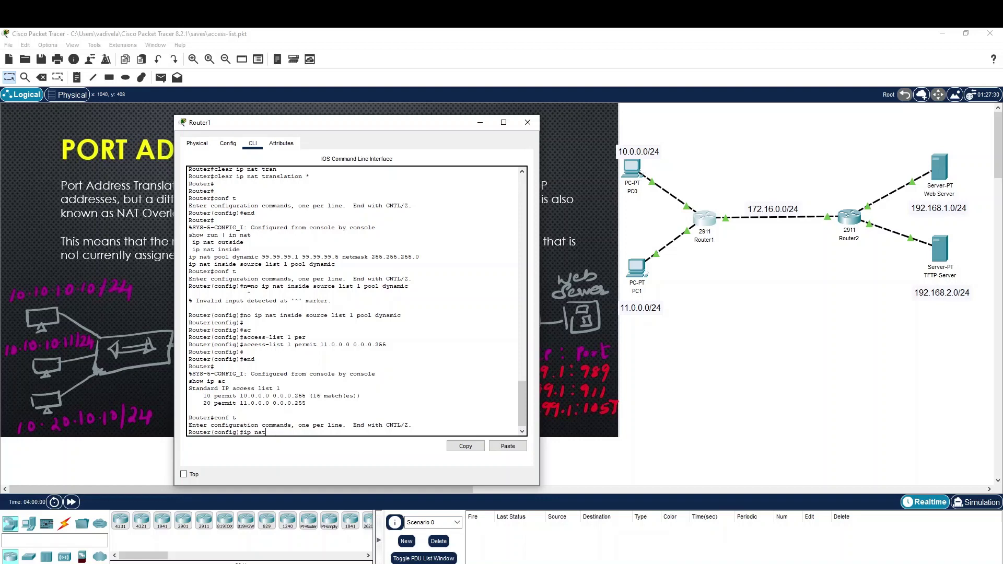
pyautogui.write('t in')
pyautogui.press('Tab')
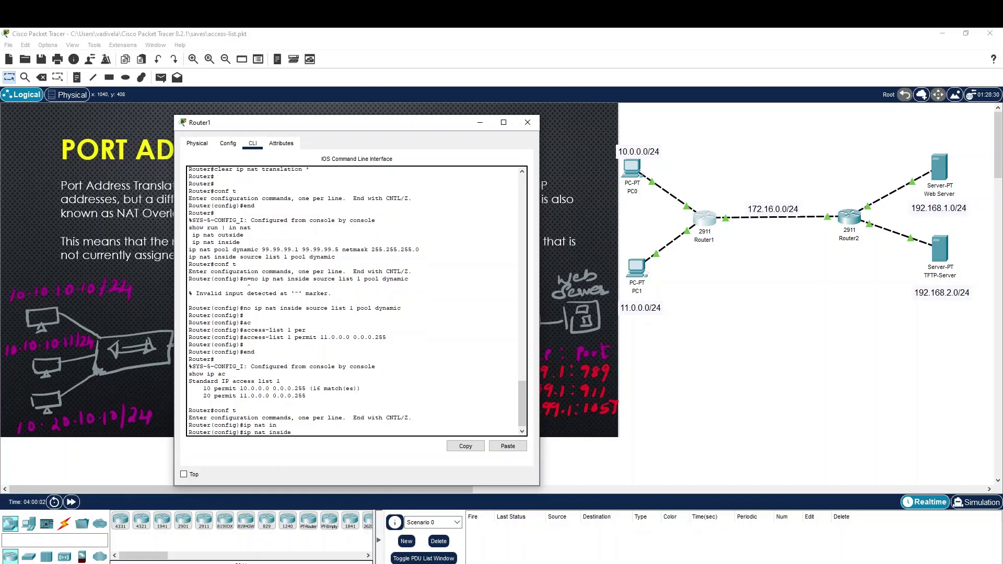
pyautogui.write('so')
pyautogui.press('Tab')
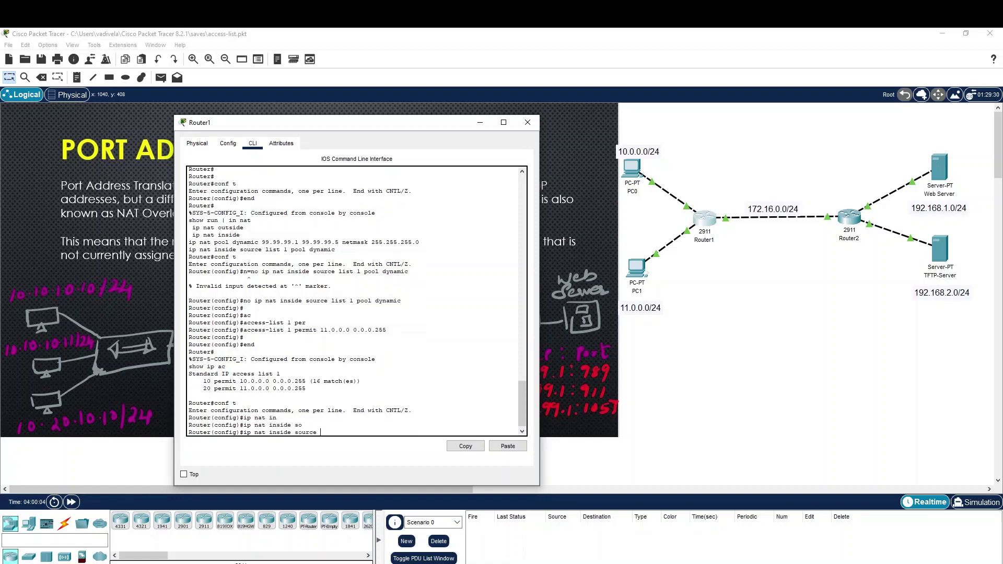
pyautogui.write('l ?')
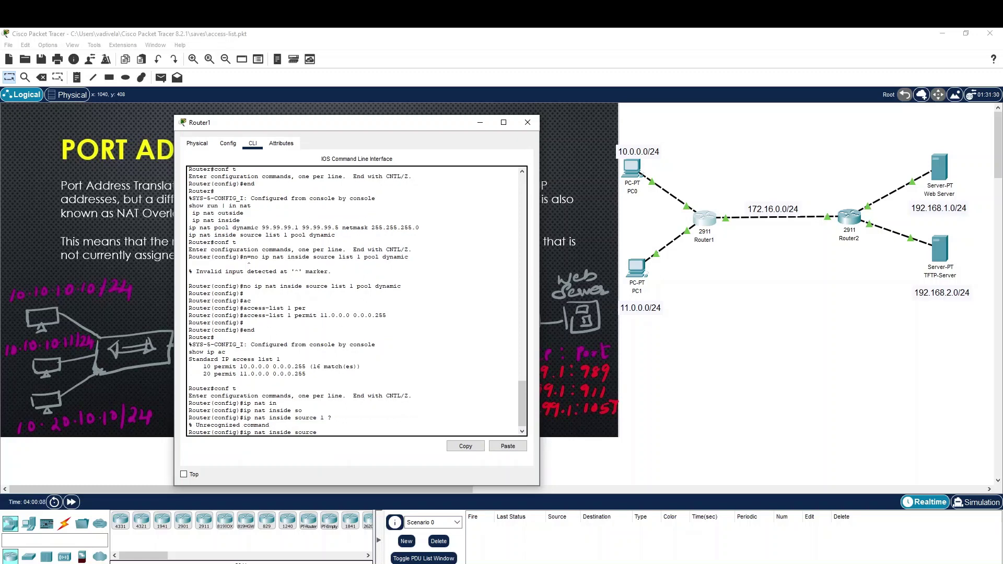
pyautogui.write('l')
pyautogui.press('Tab')
pyautogui.write('1')
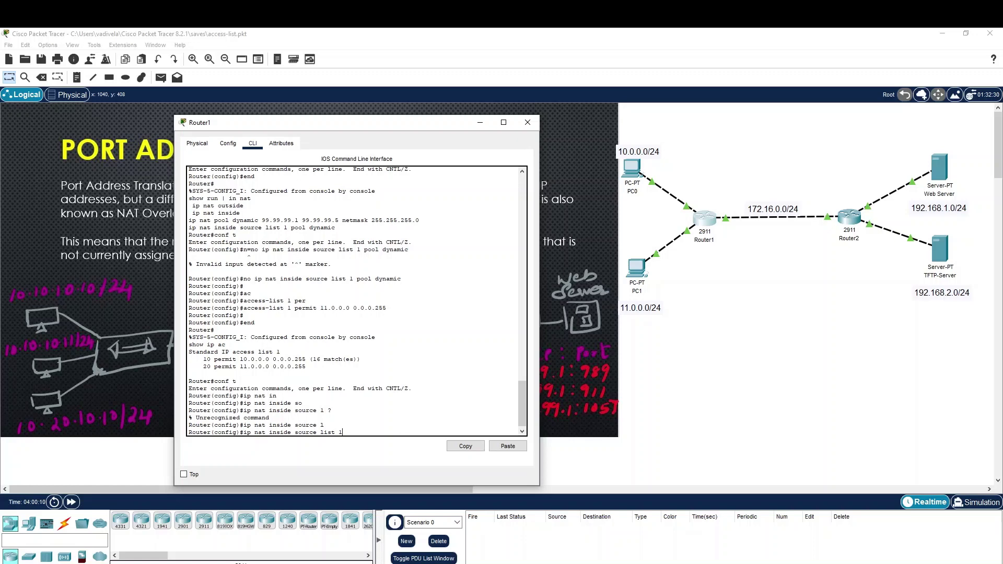
# Step: Check the available options, complete the NAT rule with interface gig0/0, and leave configuration mode
pyautogui.write(' ?')
pyautogui.write('in')
pyautogui.press('Tab')
pyautogui.write('?')
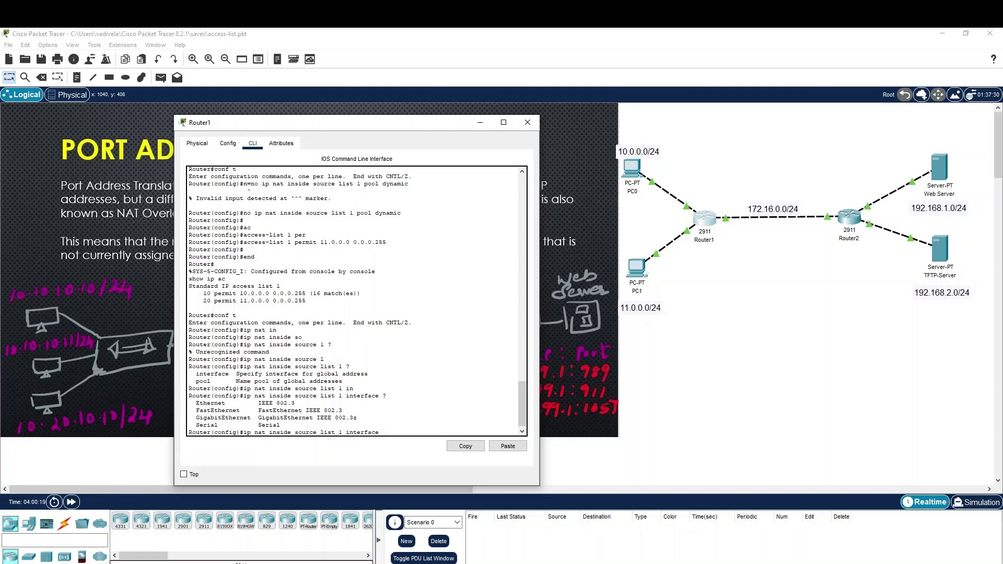
pyautogui.write('gig0/0')
pyautogui.press('Return')
pyautogui.press('Return')
pyautogui.press('Return')
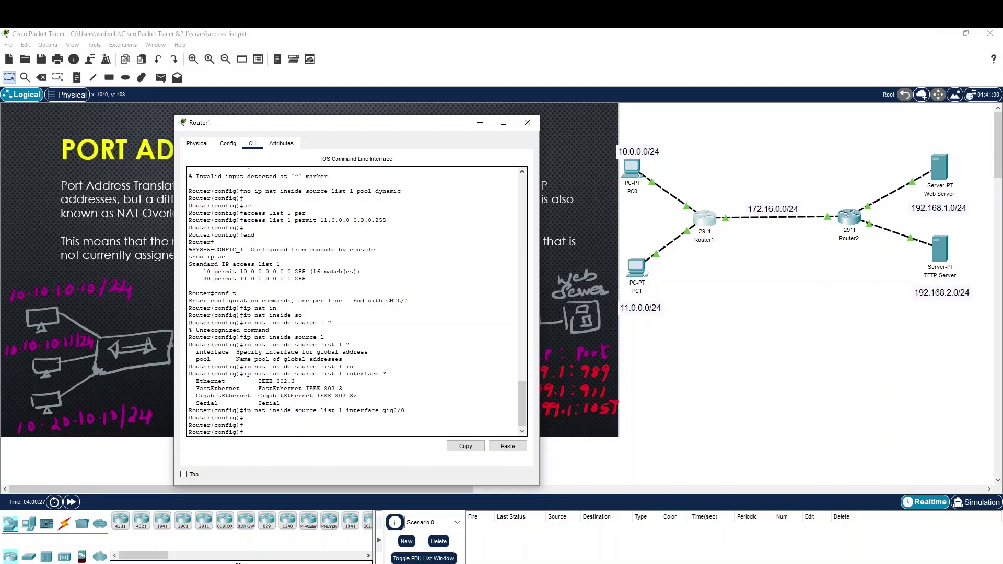
pyautogui.write('end')
pyautogui.press('Return')
pyautogui.press('Return')
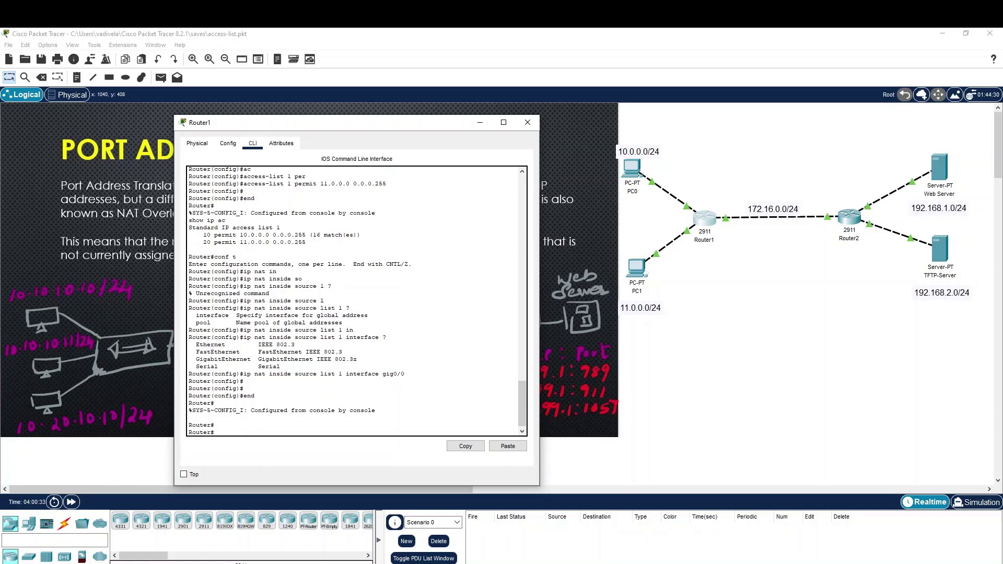
# Step: Enable PAT with ip nat inside source list 1 interface gig0/0 overload, and exit configuration mode
pyautogui.write('conf t')
pyautogui.press('Return')
pyautogui.write('end')
pyautogui.press('Up')
pyautogui.press('Up')
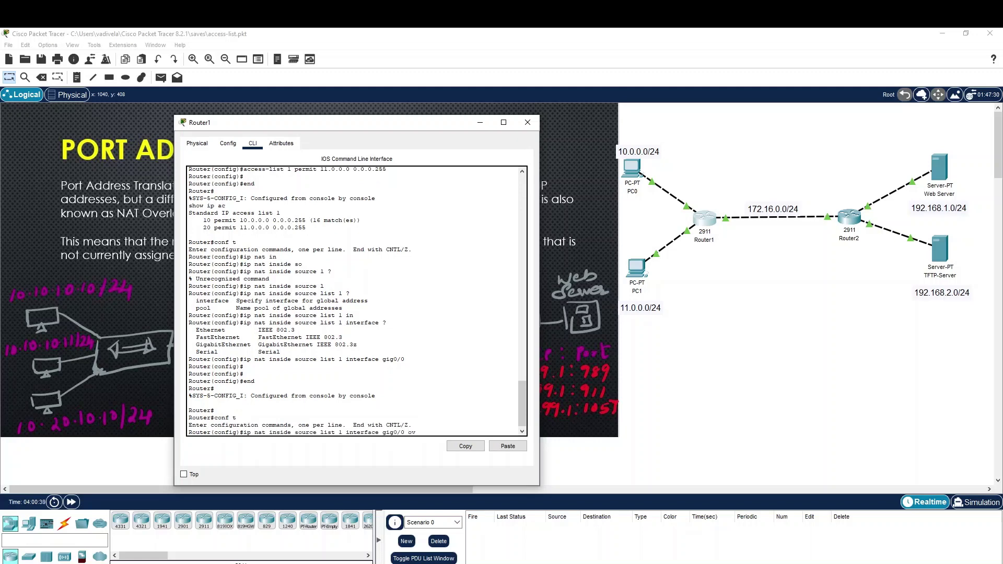
pyautogui.write('ov')
pyautogui.press('Tab')
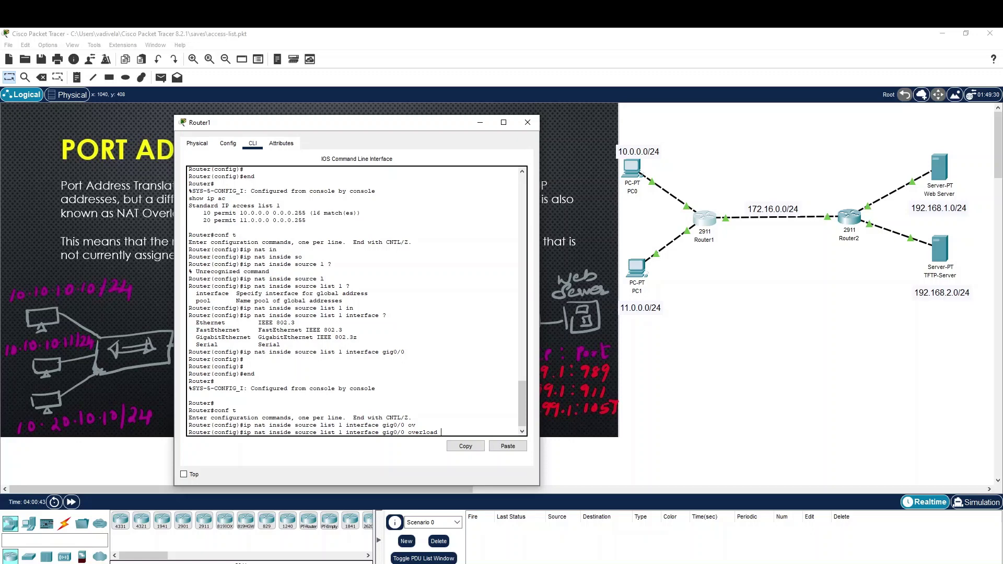
pyautogui.press('Return')
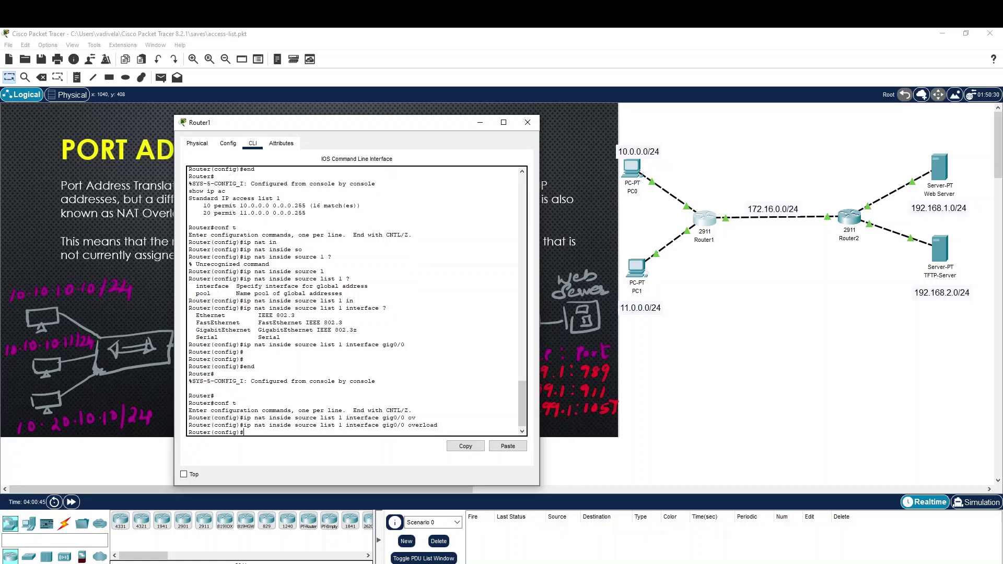
pyautogui.write('end')
pyautogui.press('Return')
pyautogui.press('Return')
pyautogui.press('Return')
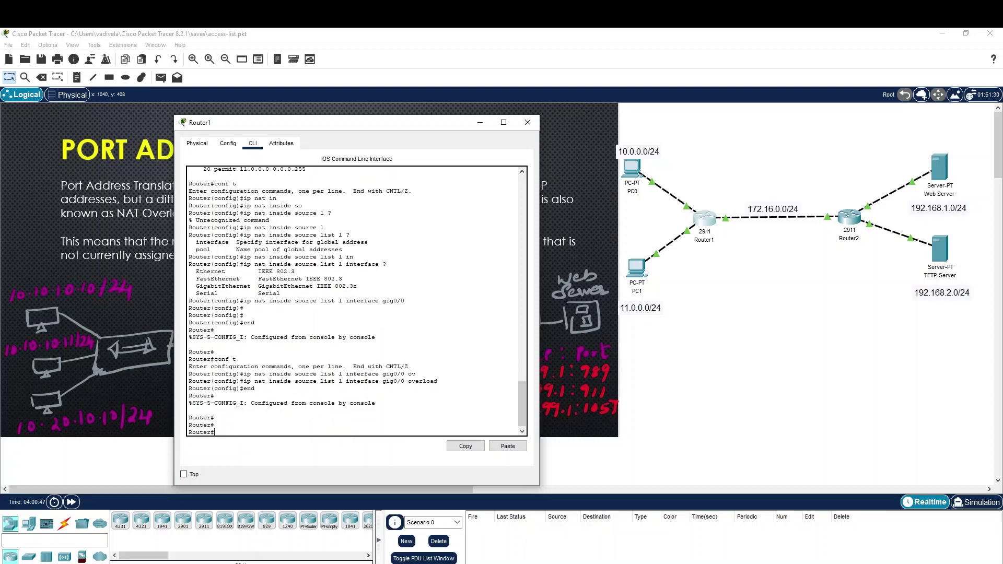
# Step: Display Router1's NAT table with show ip nat translations
pyautogui.write('show ip nat tr')
pyautogui.press('Tab')
pyautogui.press('Return')
pyautogui.press('Return')
pyautogui.press('Return')
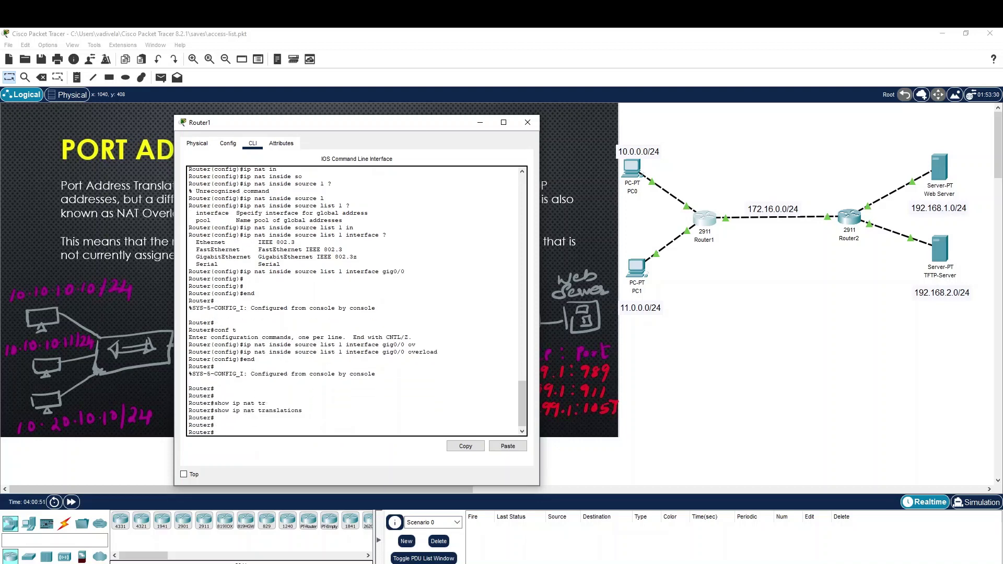
# Step: Ping the web server at 192.168.1.2 from PC0's Command Prompt
pyautogui.click(633, 169)
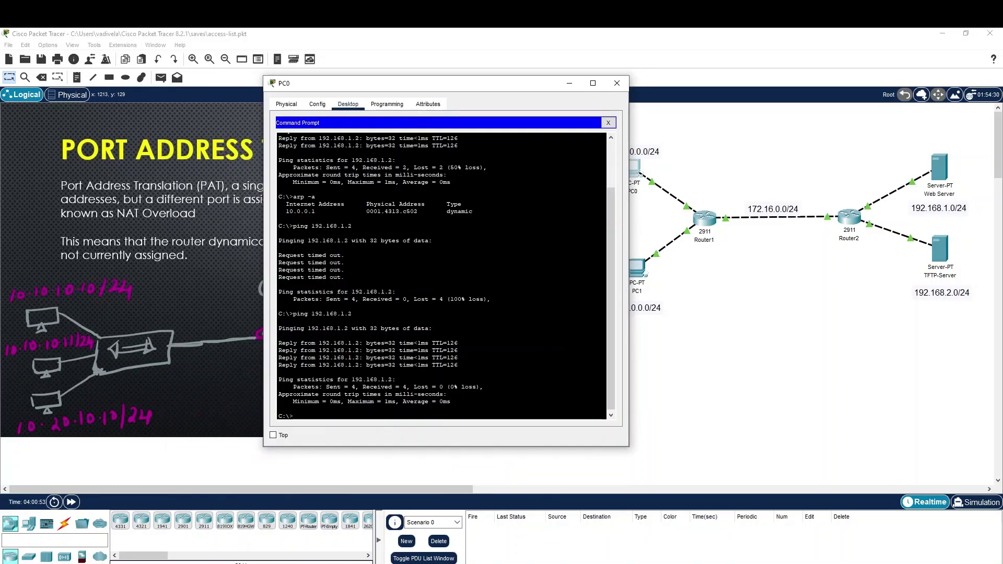
pyautogui.press('Return')
pyautogui.press('Up')
pyautogui.press('Return')
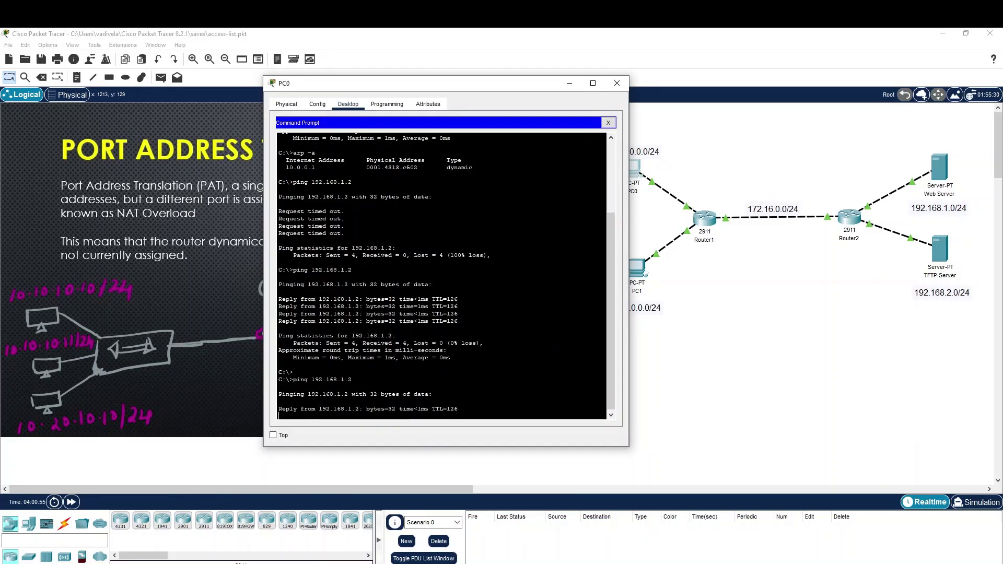
# Step: Redisplay the NAT translations on Router1 and compare the inside local, inside global and outside addresses with their ports
pyautogui.hotkey('alt', 'Tab')
pyautogui.press('Return')
pyautogui.press('Up')
pyautogui.press('Return')
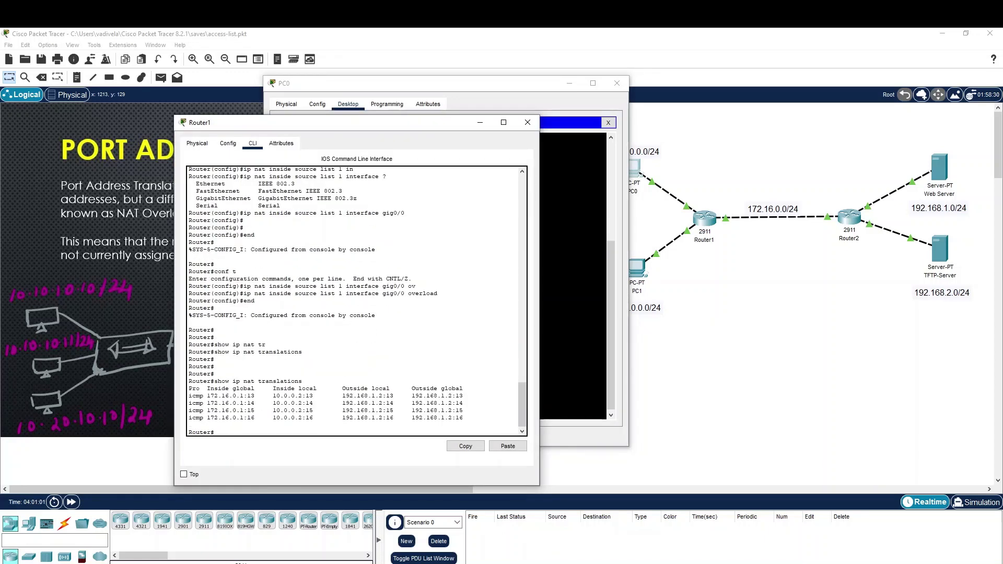
pyautogui.moveTo(463, 396)
pyautogui.mouseDown()
pyautogui.moveTo(248, 403)
pyautogui.moveTo(452, 410)
pyautogui.mouseUp()
pyautogui.click(463, 410)
pyautogui.moveTo(273, 396); pyautogui.dragTo(309, 396)
pyautogui.moveTo(200, 395); pyautogui.dragTo(247, 396)
# Step: Ping the web server at 192.168.1.2 from PC1's Command Prompt
pyautogui.click(636, 269)
pyautogui.press('Up')
pyautogui.press('Return')
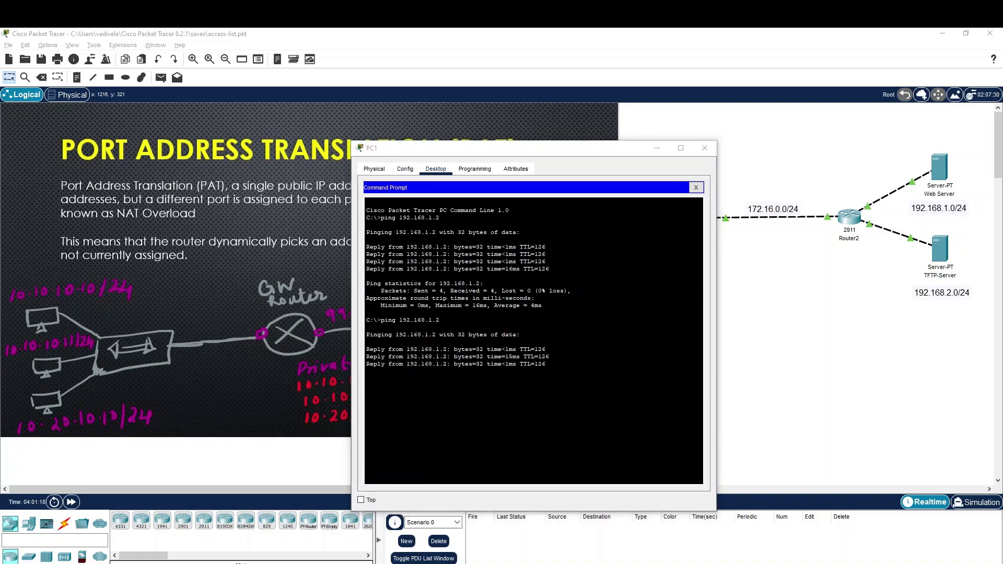
# Step: Refresh the NAT translation table on Router1 several times to look for PC1's entries, and return to the topology
pyautogui.hotkey('alt', 'Tab')
pyautogui.click(223, 396)
pyautogui.press('Return')
pyautogui.press('Up')
pyautogui.press('Return')
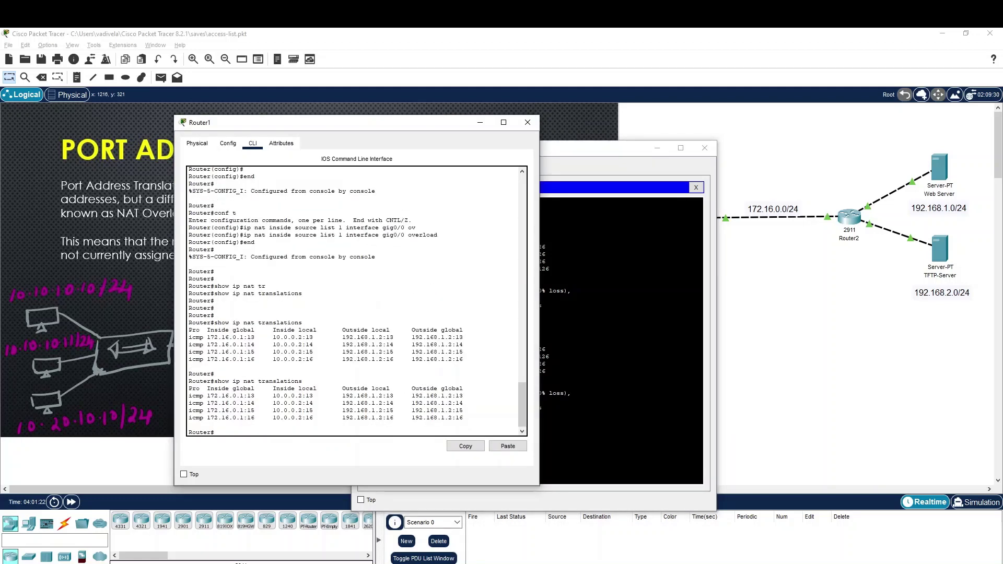
pyautogui.press('Up')
pyautogui.press('Return')
pyautogui.press('Up')
pyautogui.press('Return')
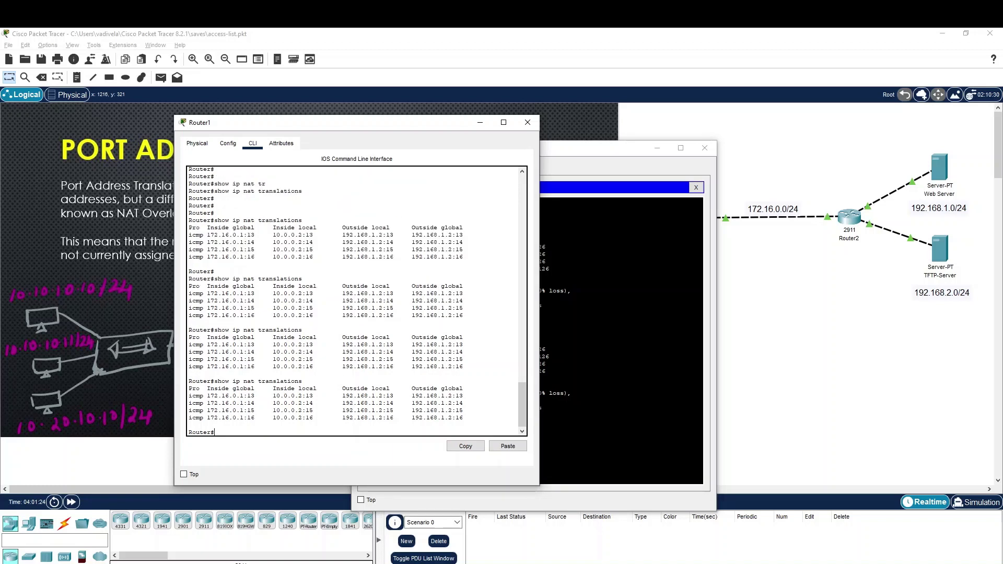
pyautogui.click(832, 393)
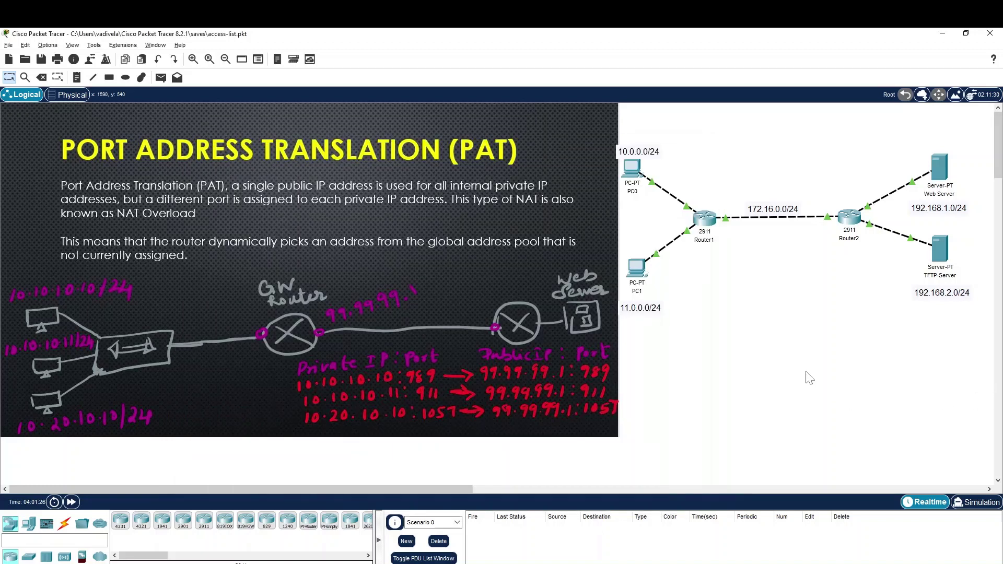
# Step: Configure interface gi0/2 on Router1 as NAT inside in the CLI and exit configuration mode
pyautogui.click(705, 217)
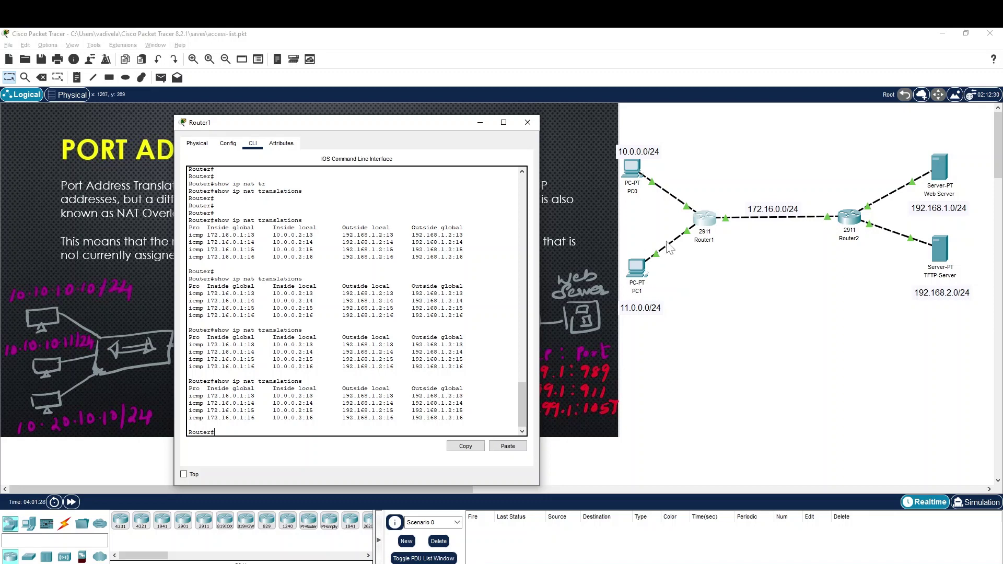
pyautogui.write('conf t')
pyautogui.press('Return')
pyautogui.write('int gi0/2')
pyautogui.press('Return')
pyautogui.write('ip nat in')
pyautogui.press('Return')
pyautogui.write('ip nat inside')
pyautogui.press('Return')
pyautogui.write('end')
pyautogui.press('Return')
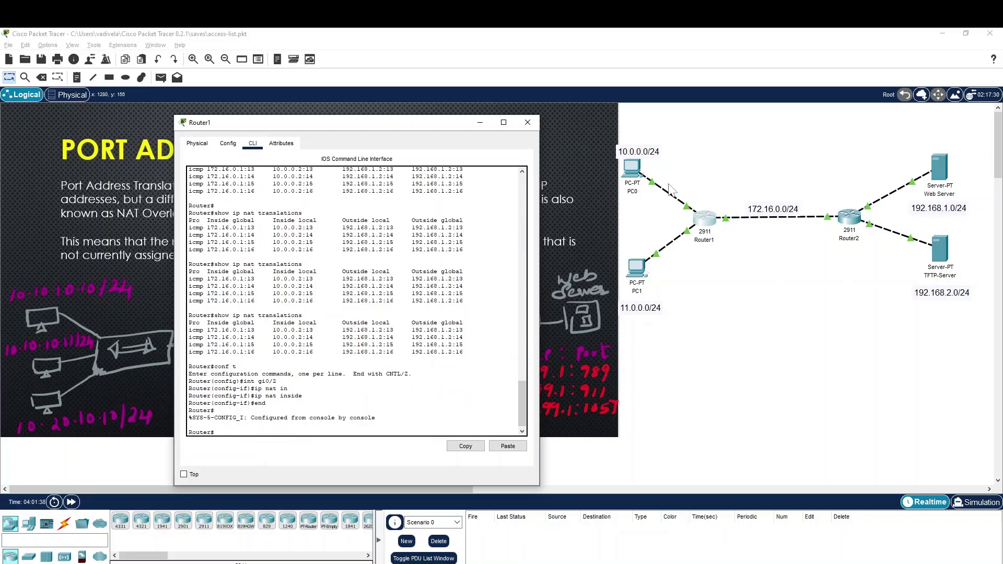
pyautogui.click(690, 172)
pyautogui.click(704, 218)
pyautogui.moveTo(255, 396); pyautogui.dragTo(305, 396)
pyautogui.click(306, 396)
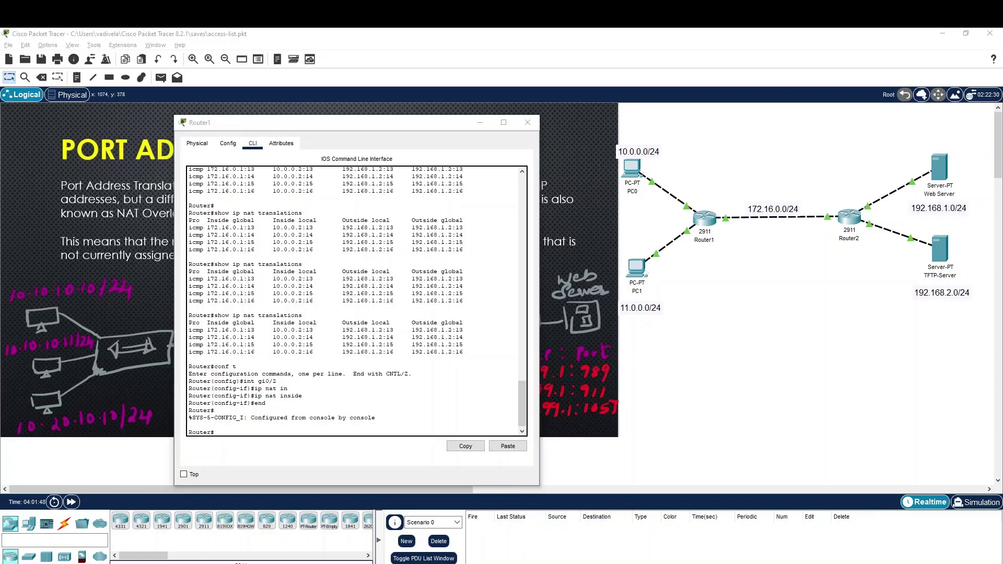
# Step: Repeat the ping to the web server at 192.168.1.2 from PC1's Command Prompt
pyautogui.hotkey('alt', 'Tab')
pyautogui.press('Return')
pyautogui.press('Up')
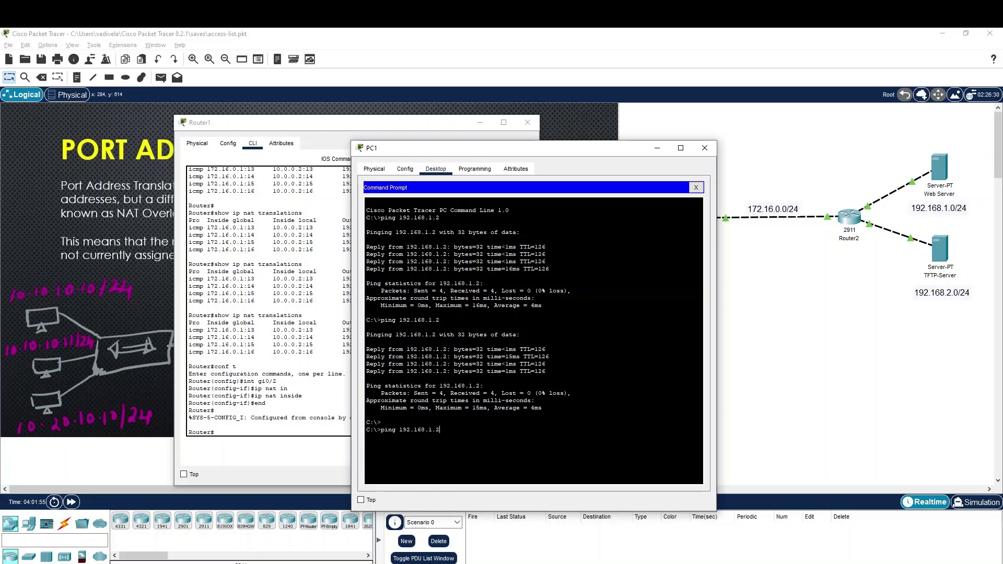
pyautogui.press('Return')
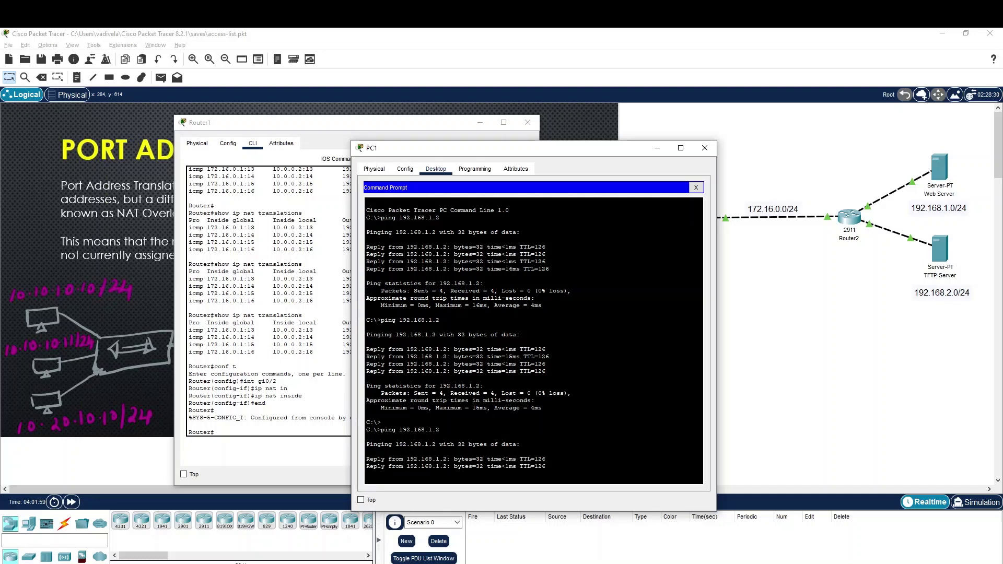
# Step: Display the NAT translations on Router1 with show ip nat translations and examine the entries for PC1
pyautogui.click(215, 432)
pyautogui.write('show ip nat tr')
pyautogui.press('Return')
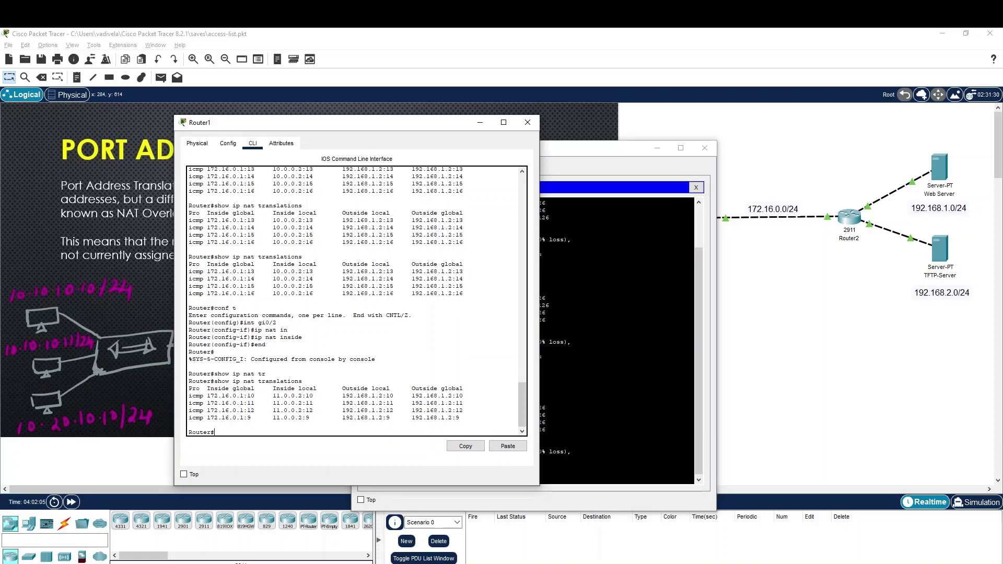
pyautogui.moveTo(200, 403); pyautogui.dragTo(461, 418)
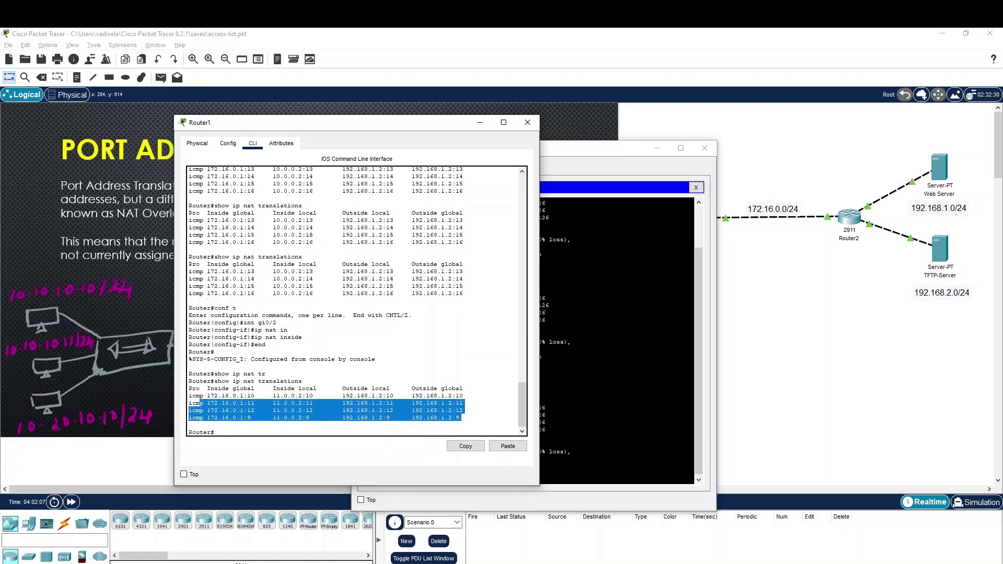
pyautogui.click(189, 424)
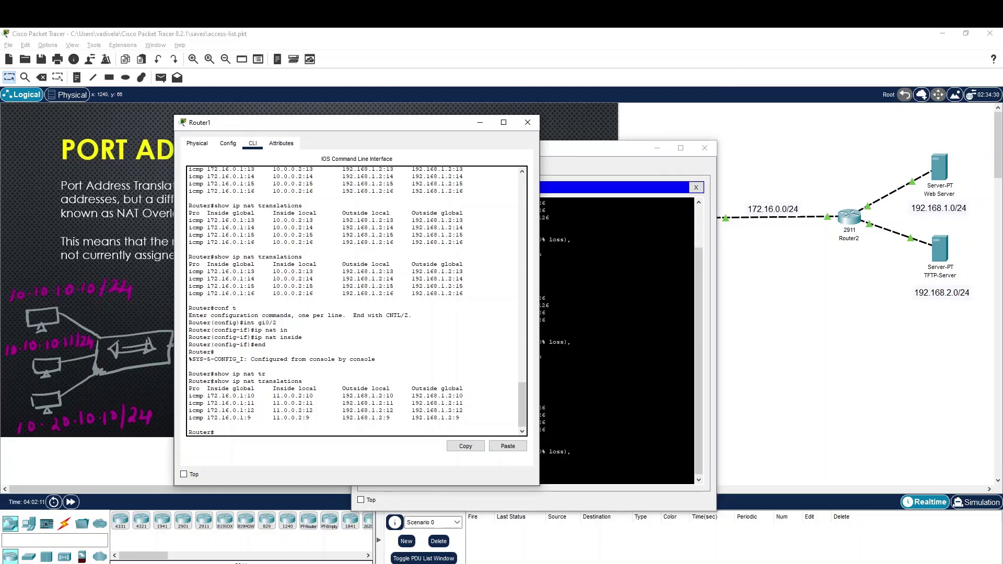
# Step: Ping 192.168.1.2 from PC0's Command Prompt and interrupt the ping before it completes
pyautogui.click(617, 314)
pyautogui.press('Up')
pyautogui.press('Down')
pyautogui.moveTo(525, 157); pyautogui.dragTo(478, 120)
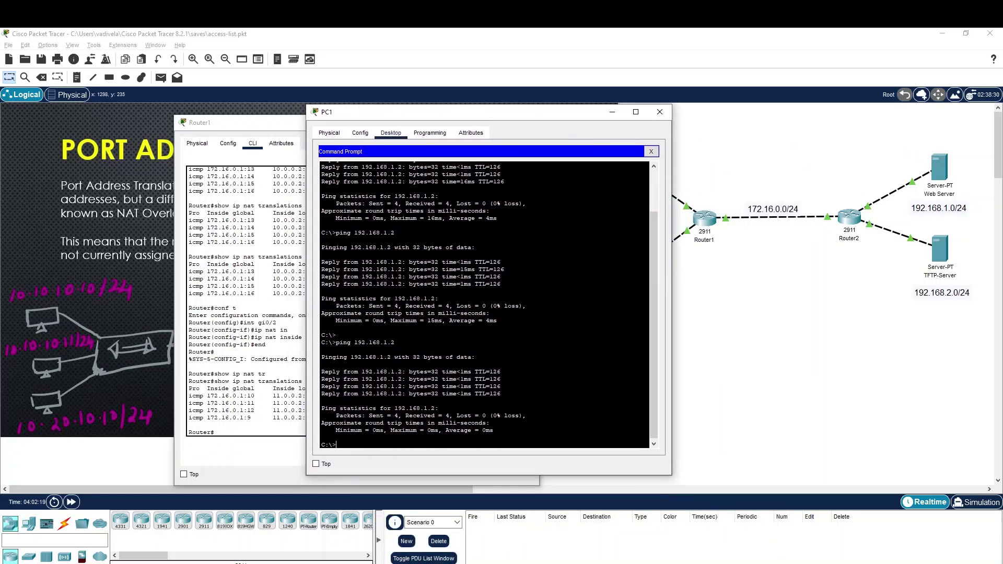
pyautogui.moveTo(245, 126); pyautogui.dragTo(132, 111)
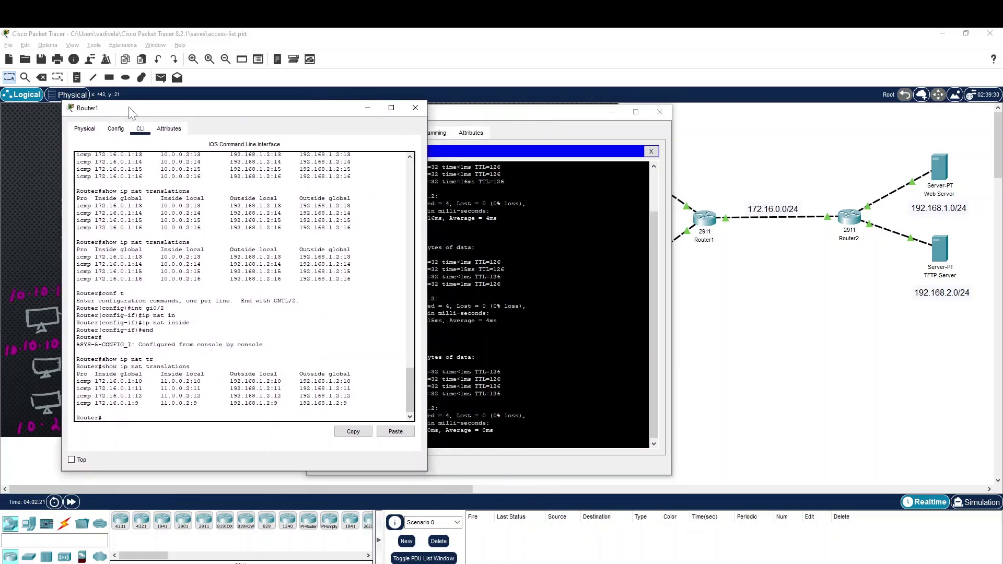
pyautogui.click(714, 185)
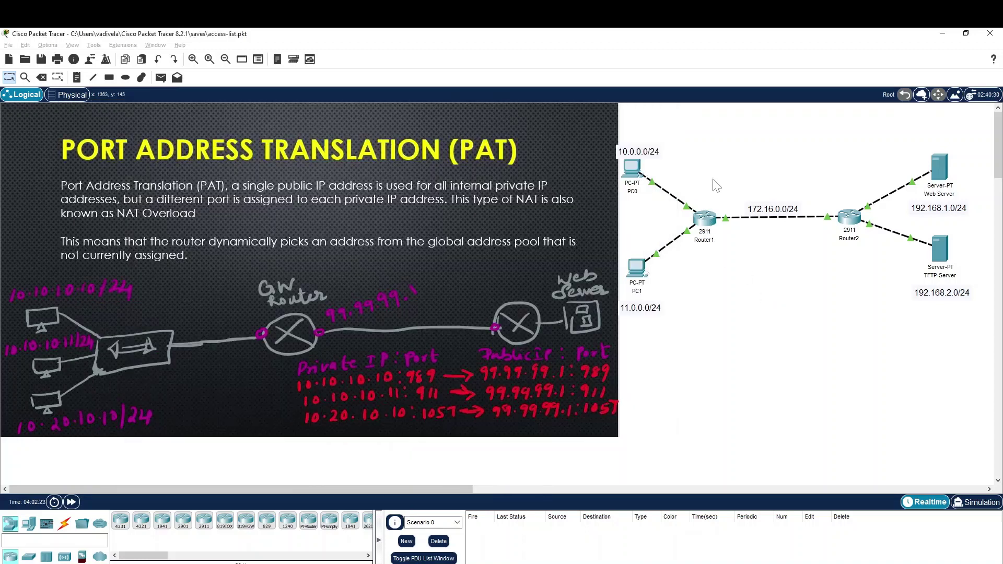
pyautogui.click(632, 170)
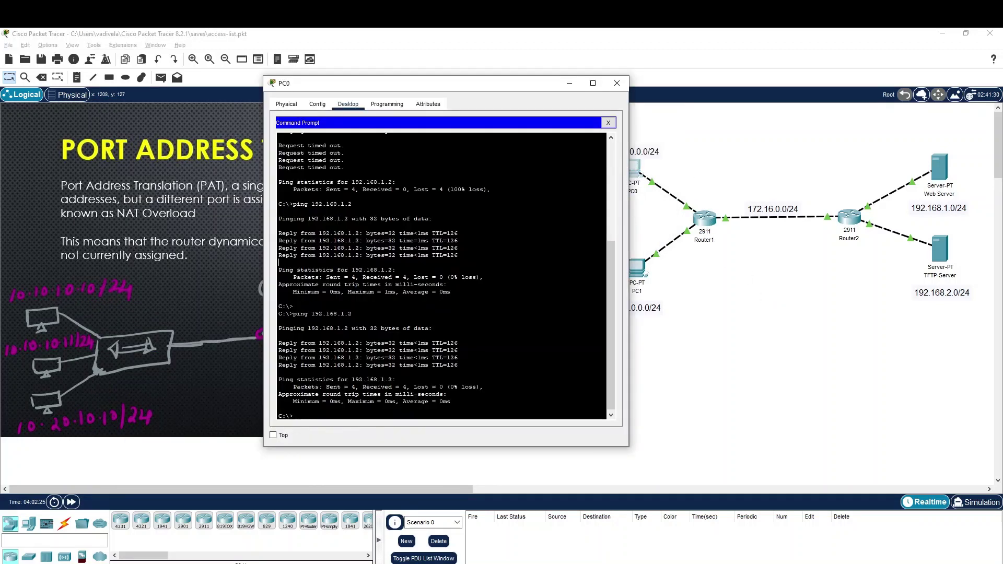
pyautogui.press('Up')
pyautogui.press('Return')
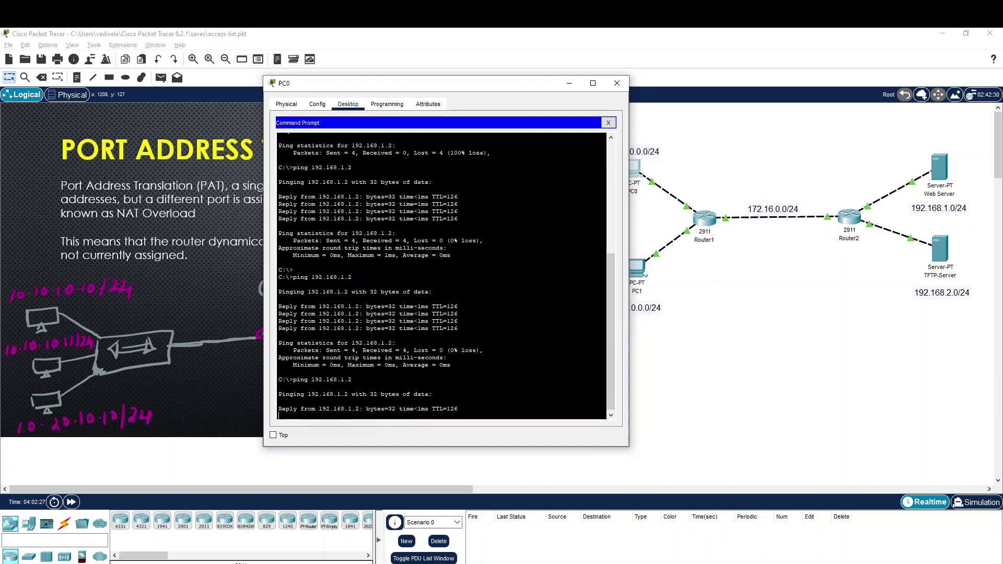
pyautogui.hotkey('ctrl', 'c')
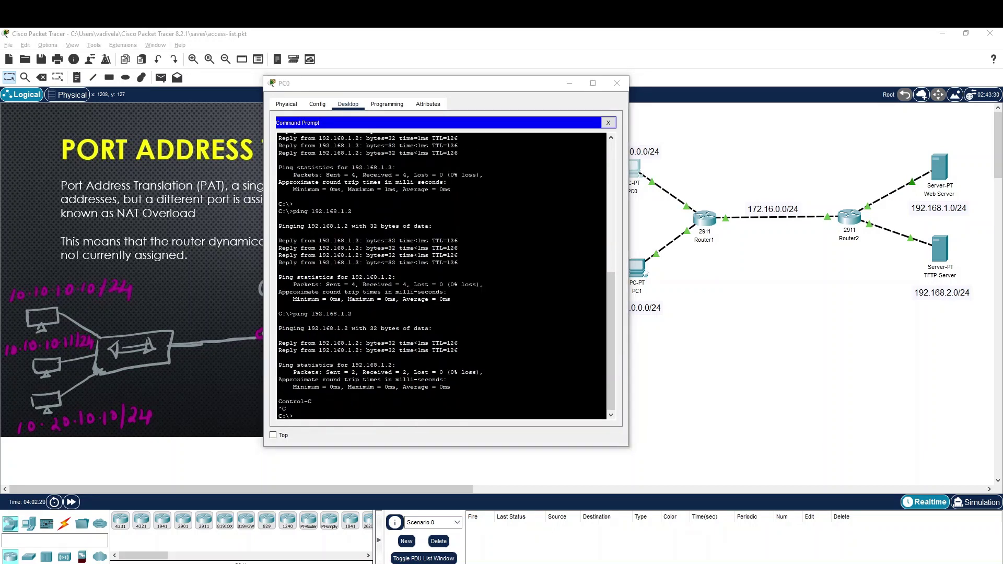
# Step: Redisplay the NAT translations on Router1 and compare the addresses and ports of the PC0 and PC1 entries
pyautogui.hotkey('alt', 'Tab')
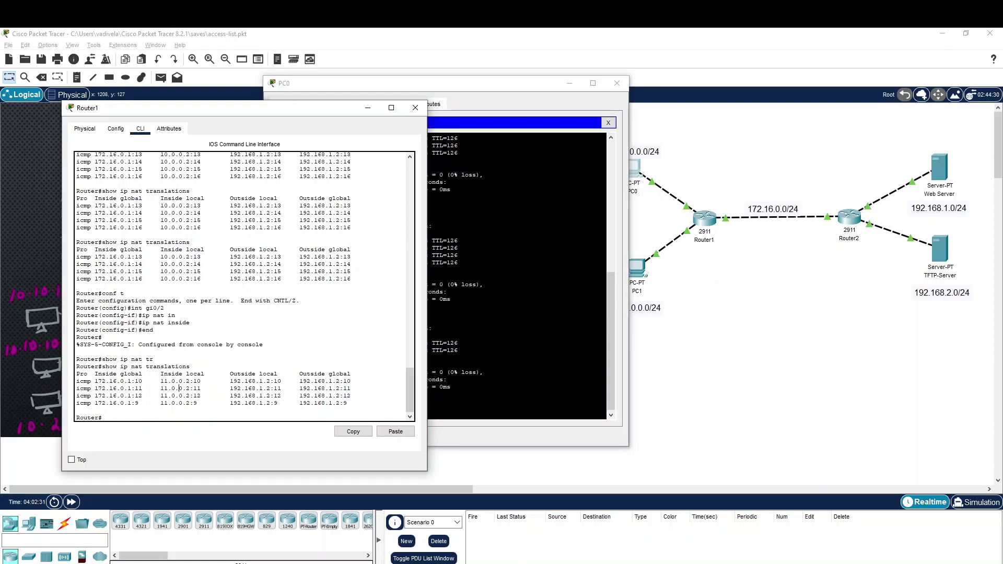
pyautogui.press('Up')
pyautogui.press('Return')
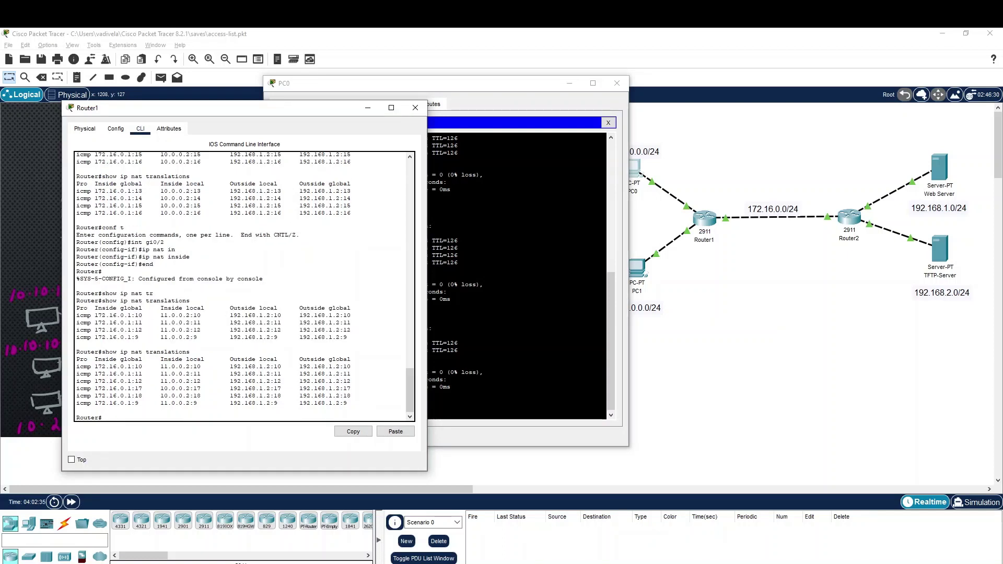
pyautogui.moveTo(150, 366); pyautogui.dragTo(300, 381)
pyautogui.moveTo(153, 388); pyautogui.dragTo(351, 396)
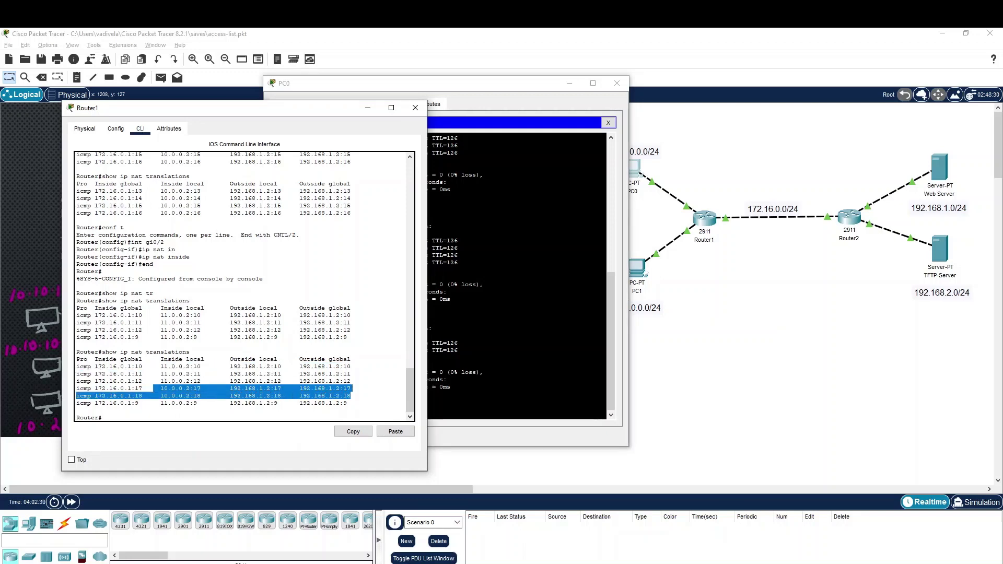
pyautogui.click(351, 396)
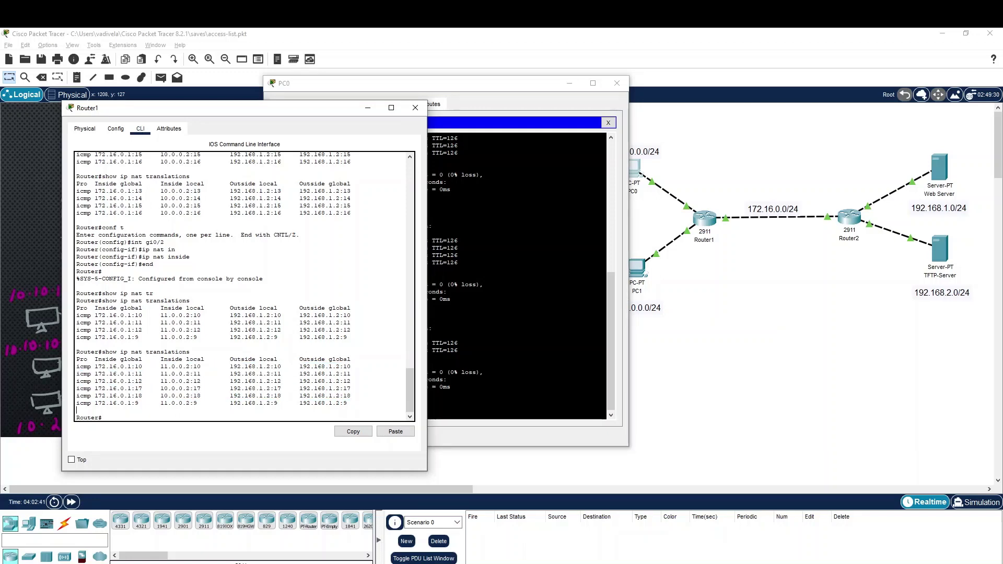
pyautogui.moveTo(135, 388)
pyautogui.mouseDown()
pyautogui.moveTo(204, 389)
pyautogui.moveTo(142, 395)
pyautogui.mouseUp()
pyautogui.click(139, 396)
# Step: Try to display the statistics on Router1 with the command show ip stat
pyautogui.write('show ip sta')
pyautogui.press('Tab')
pyautogui.write('t')
pyautogui.press('Tab')
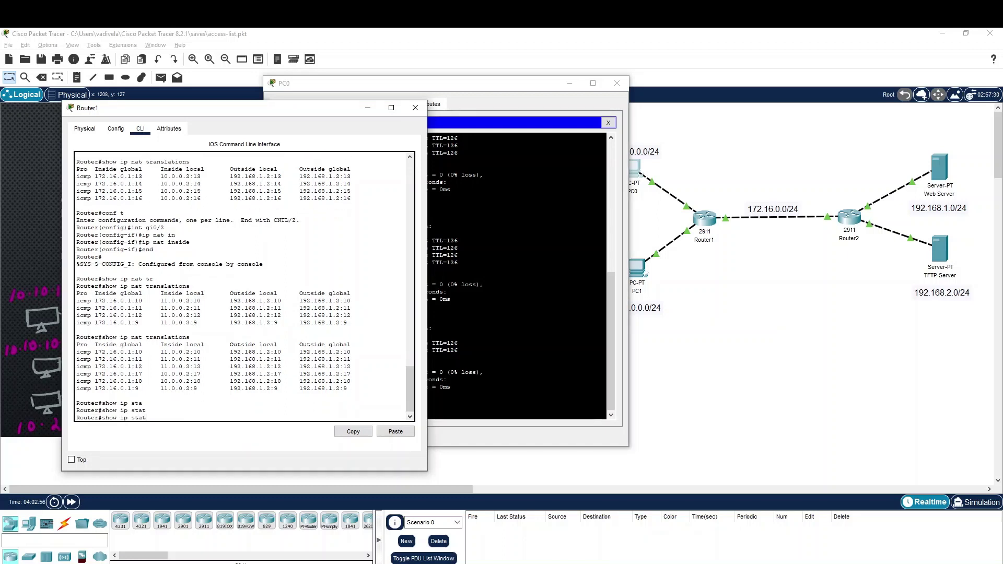
pyautogui.press('Return')
# Step: Display Router1's NAT statistics with the command show ip nat statistics
pyautogui.press('Up')
pyautogui.press('BackSpace')
pyautogui.press('BackSpace')
pyautogui.press('BackSpace')
pyautogui.press('BackSpace')
pyautogui.write('nat st')
pyautogui.press('Tab')
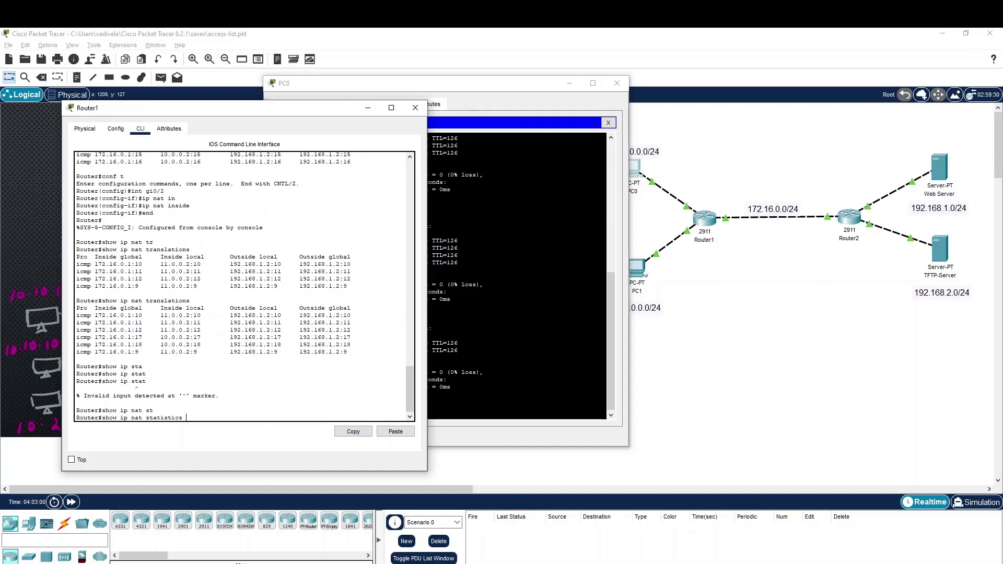
pyautogui.press('Return')
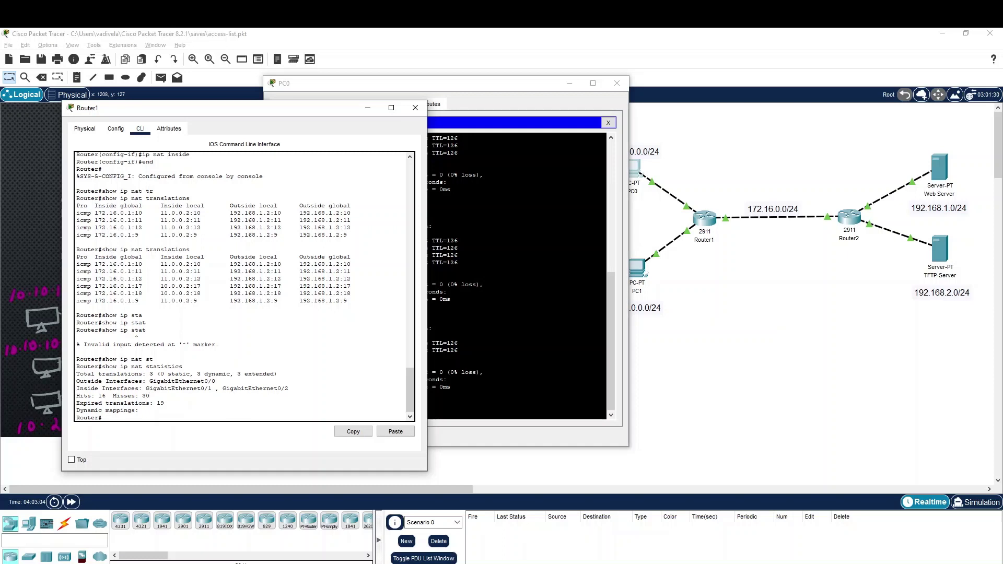
# Step: Examine the total translations, the outside and inside interfaces, and the hits and misses in the NAT statistics
pyautogui.moveTo(99, 374); pyautogui.dragTo(278, 374)
pyautogui.click(160, 380)
pyautogui.moveTo(76, 381); pyautogui.dragTo(215, 381)
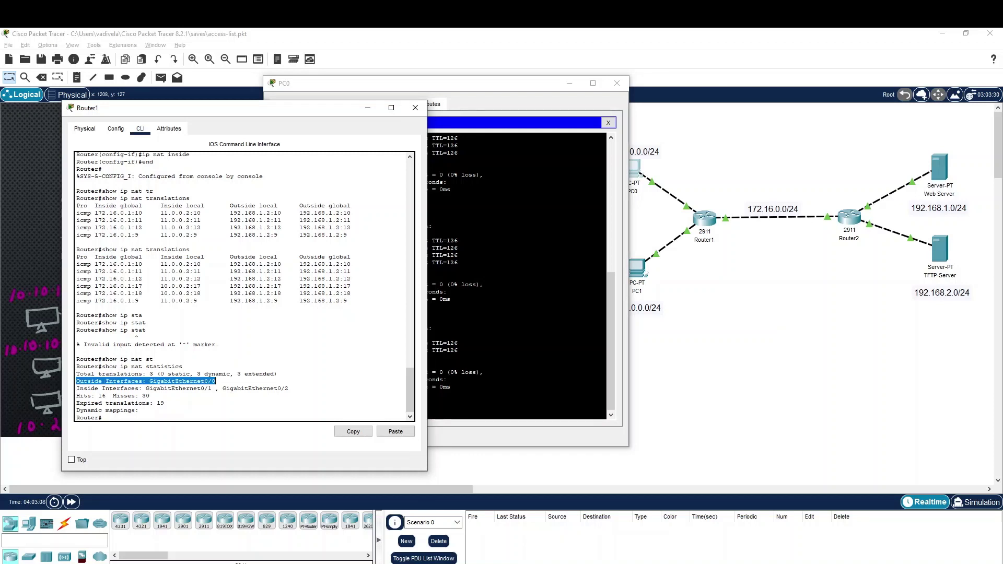
pyautogui.moveTo(142, 388)
pyautogui.mouseDown()
pyautogui.moveTo(215, 388)
pyautogui.moveTo(150, 396)
pyautogui.mouseUp()
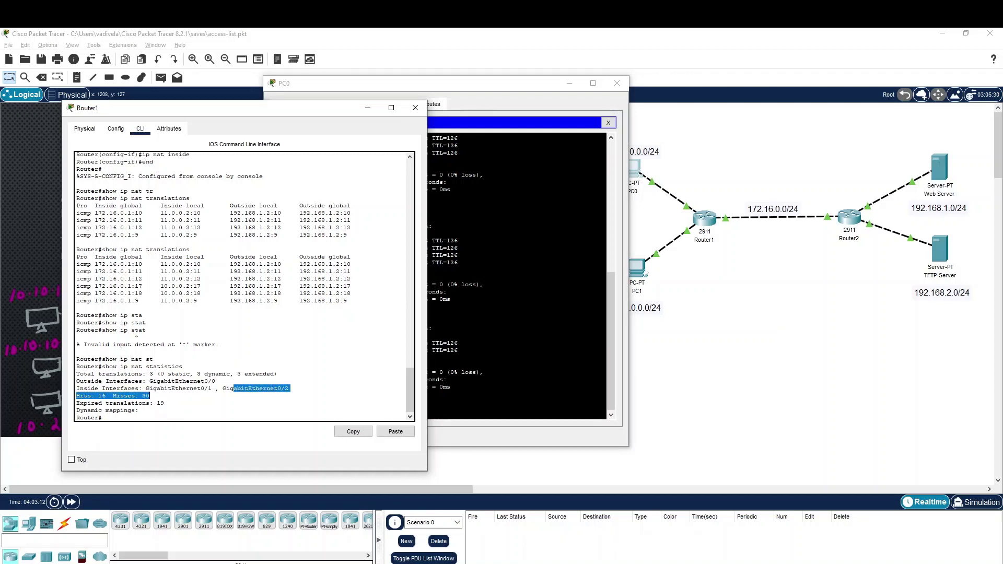
pyautogui.click(164, 403)
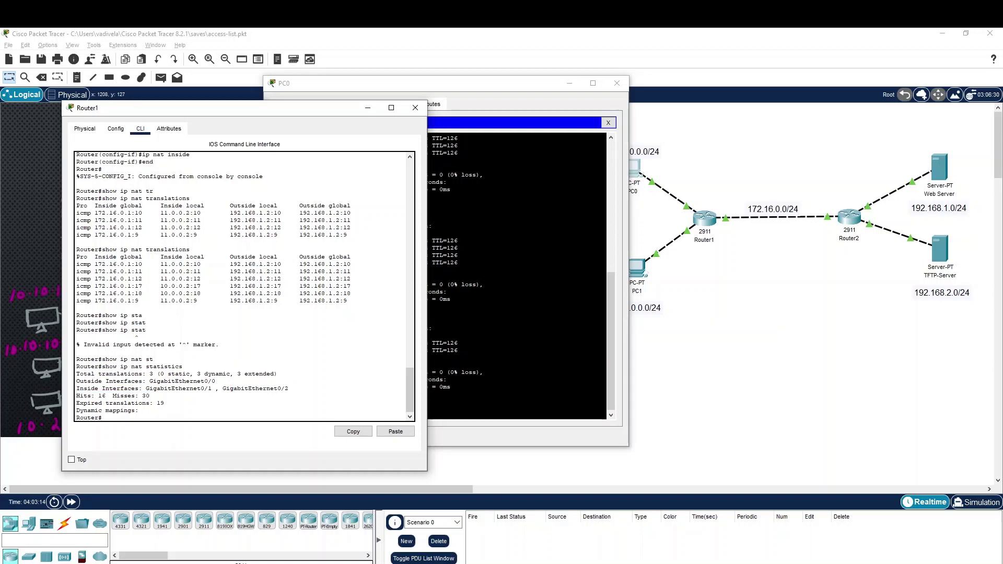
pyautogui.press('Return')
pyautogui.moveTo(142, 359); pyautogui.dragTo(150, 388)
pyautogui.click(150, 388)
# Step: List the available options of the show ip nat command on Router1 with the CLI help
pyautogui.press('Up')
pyautogui.press('BackSpace')
pyautogui.press('BackSpace')
pyautogui.press('BackSpace')
pyautogui.press('BackSpace')
pyautogui.press('BackSpace')
pyautogui.press('BackSpace')
pyautogui.press('BackSpace')
pyautogui.press('BackSpace')
pyautogui.press('BackSpace')
pyautogui.press('BackSpace')
pyautogui.write('?')
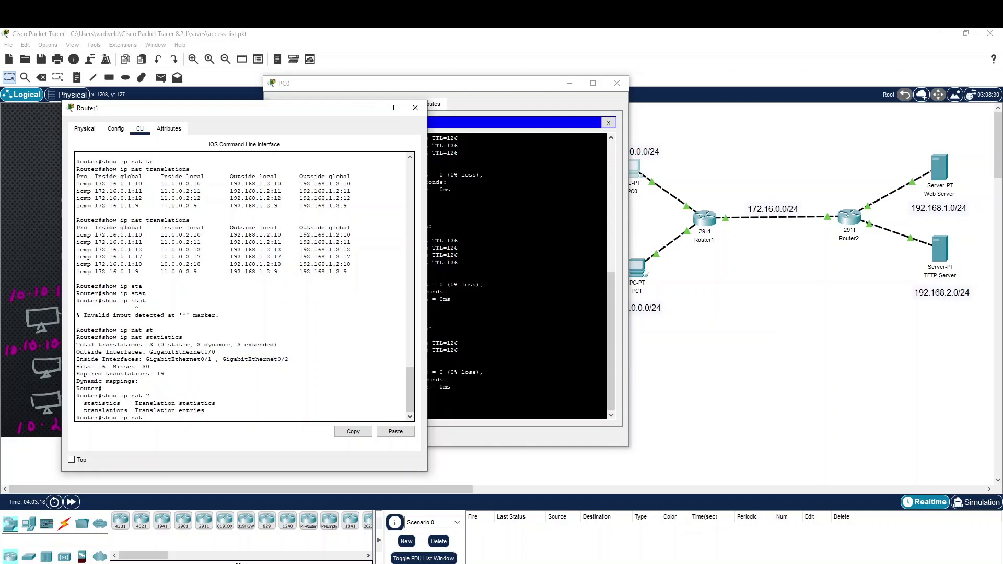
# Step: Complete the command as show ip nat translations on Router1 and review the remaining translation entries
pyautogui.write('tr')
pyautogui.press('Tab')
pyautogui.press('Return')
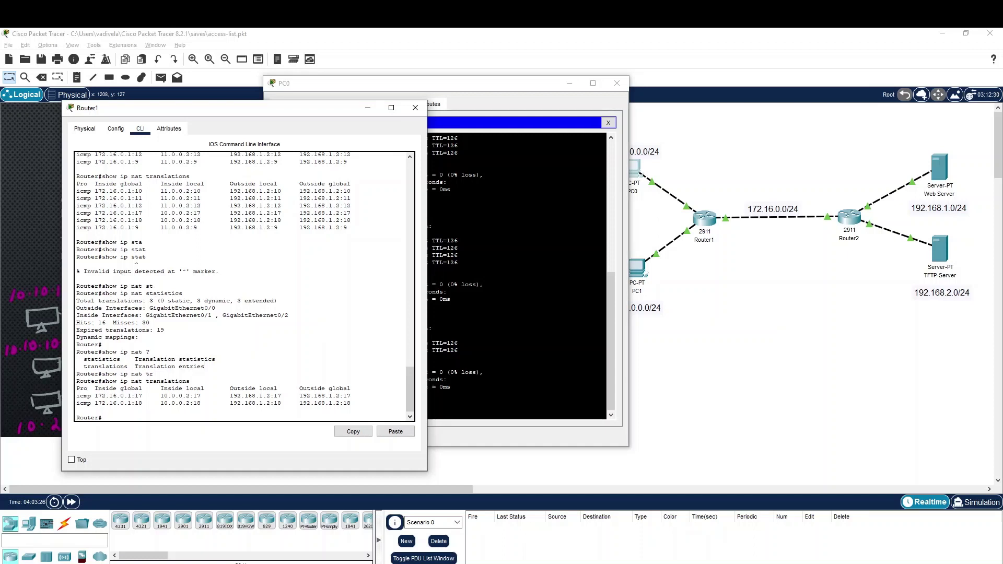
pyautogui.moveTo(95, 396); pyautogui.dragTo(81, 381)
pyautogui.click(205, 366)
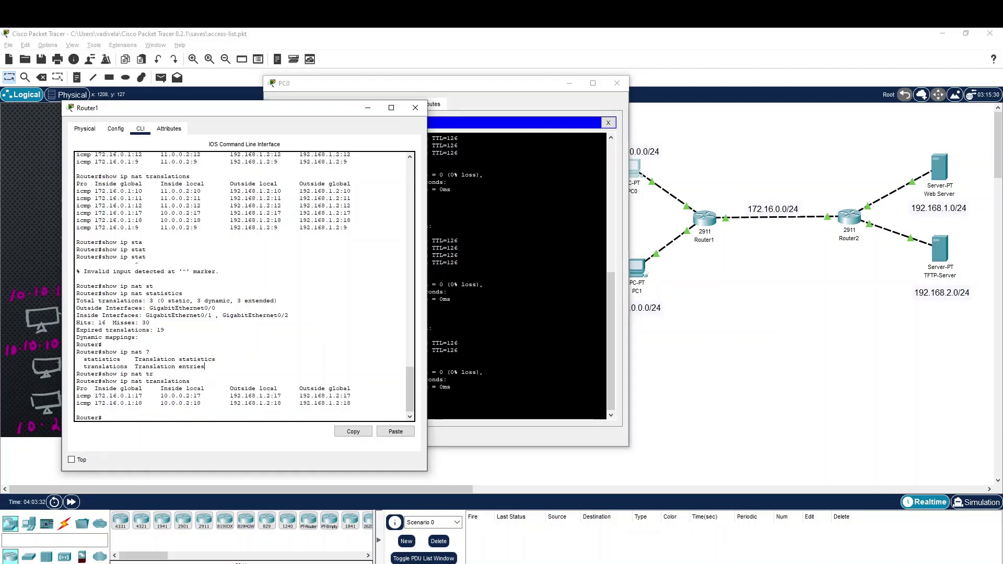